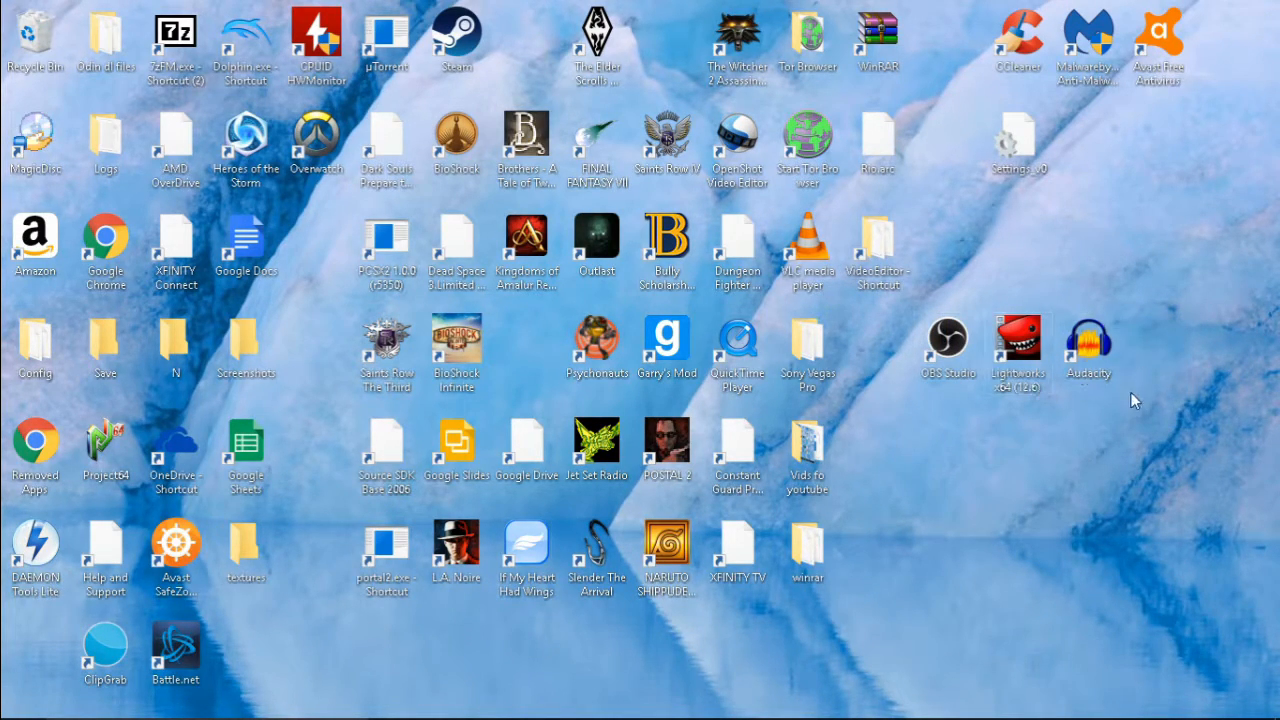
Move the Audacity shortcut one column away from the Lightworks shortcut on the desktop and switch to OBS Studio
{"action": "left_click_drag", "start_coordinate": [1102, 343], "coordinate": [1188, 348]}
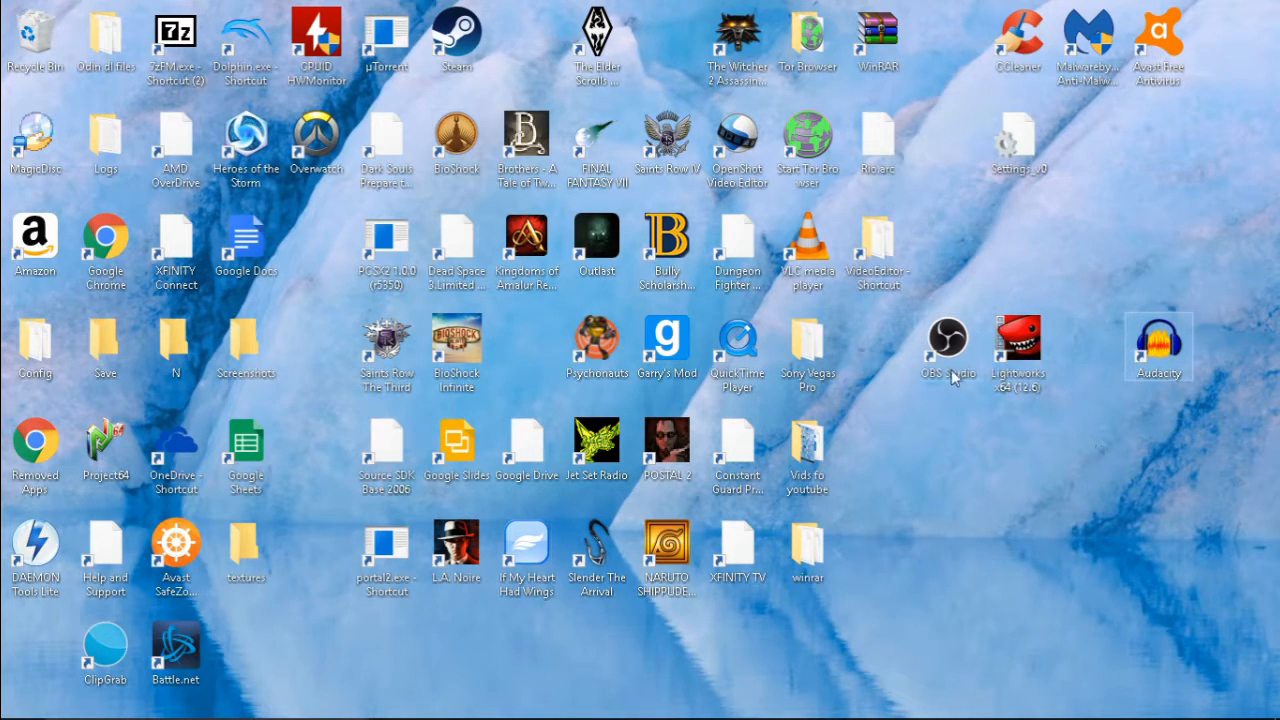
{"action": "mouse_move", "coordinate": [834, 710]}
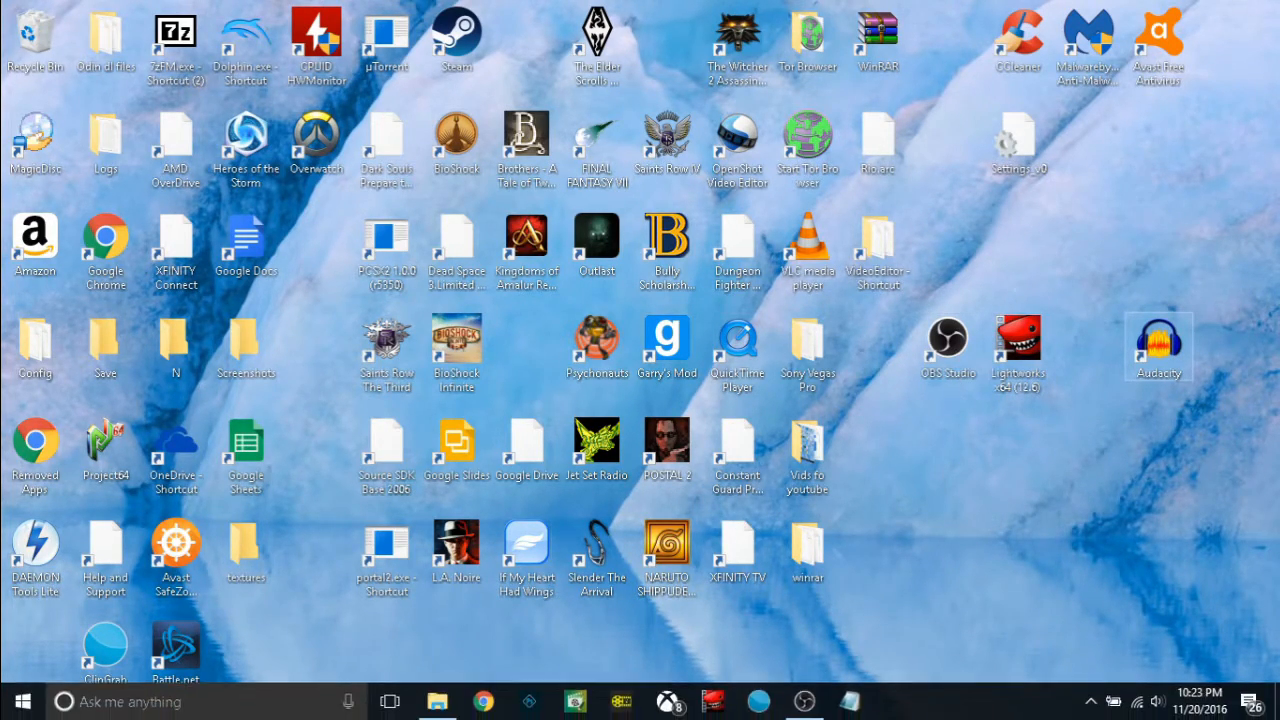
{"action": "left_click", "coordinate": [806, 700]}
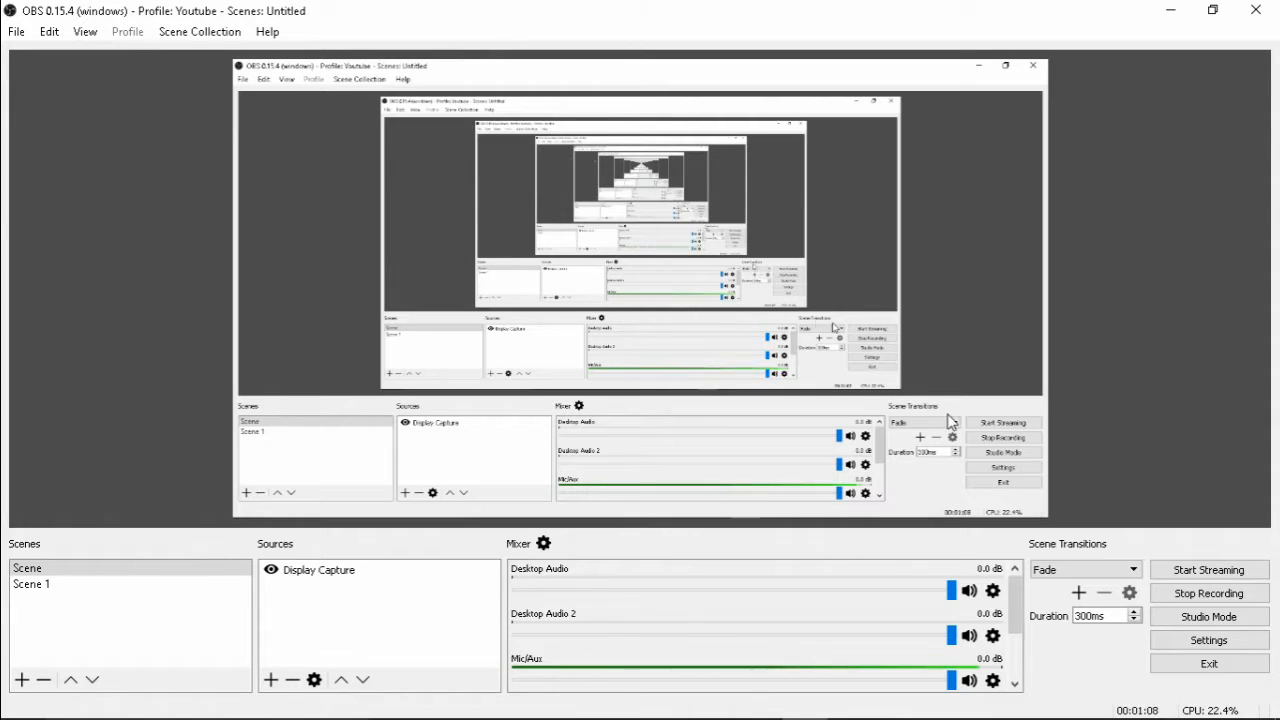
Examine the streaming output settings, including the available CPU usage presets
{"action": "left_click", "coordinate": [1186, 641]}
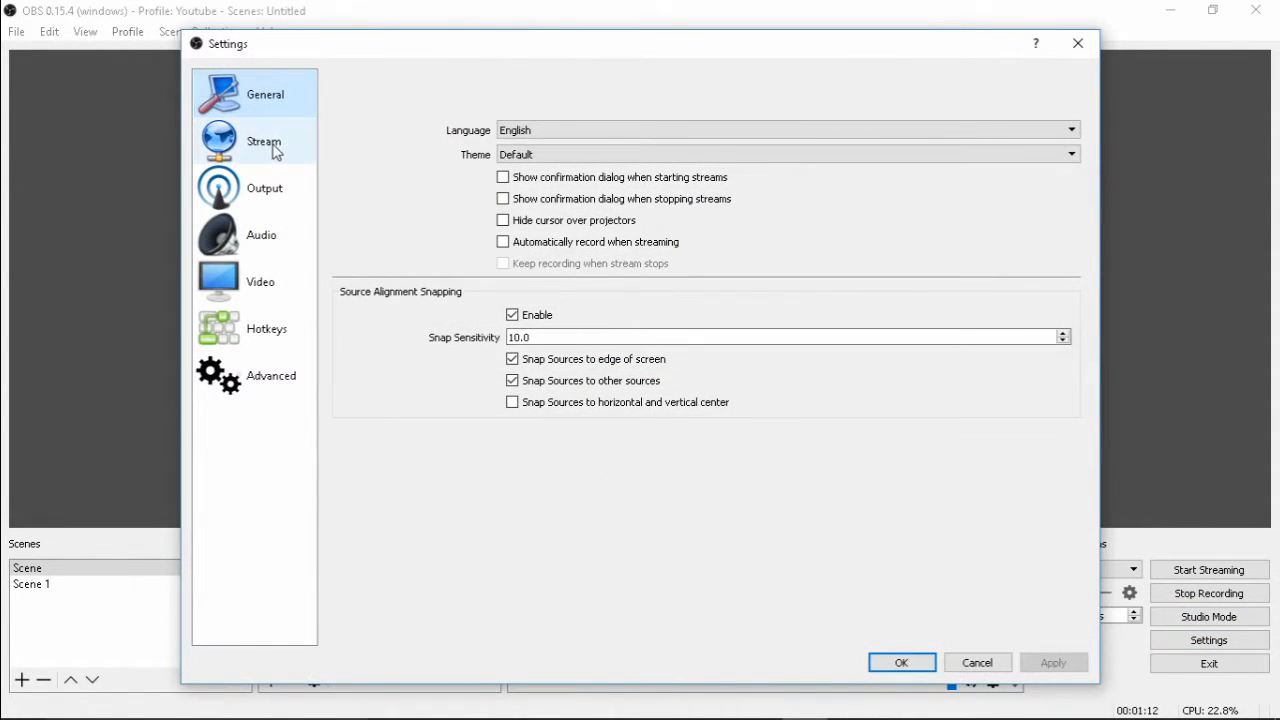
{"action": "left_click", "coordinate": [274, 200]}
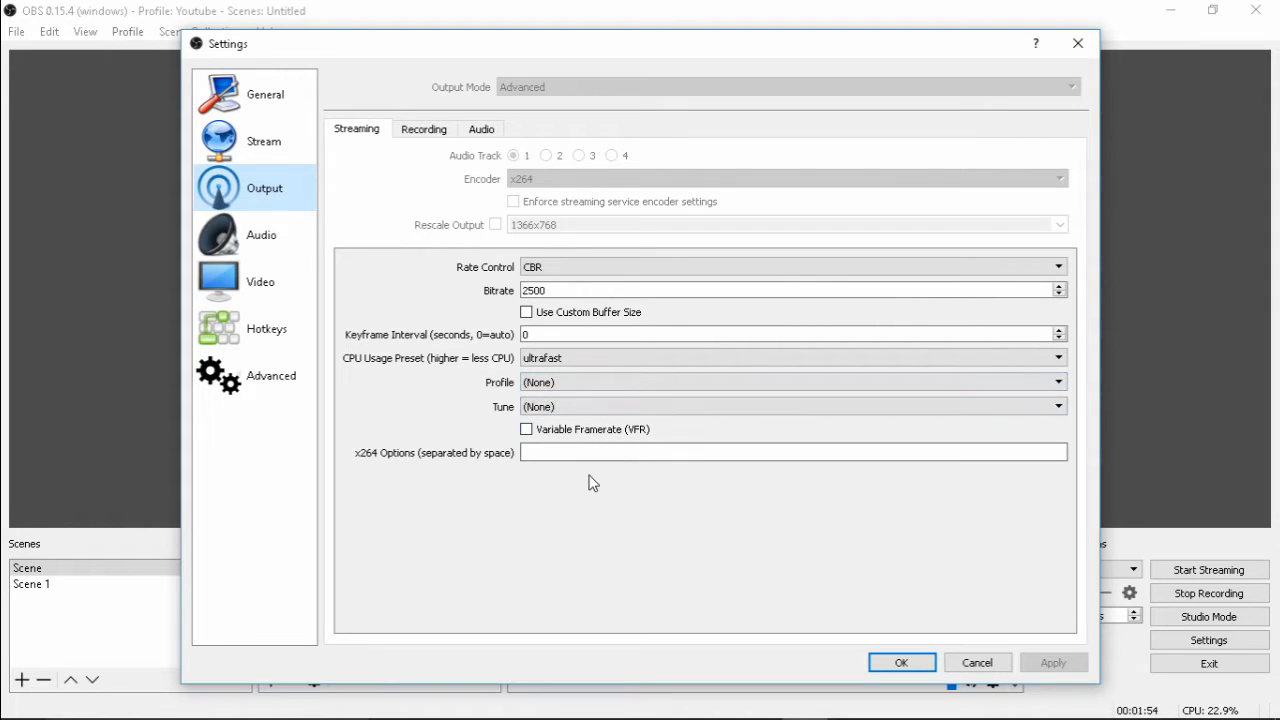
{"action": "left_click", "coordinate": [563, 359]}
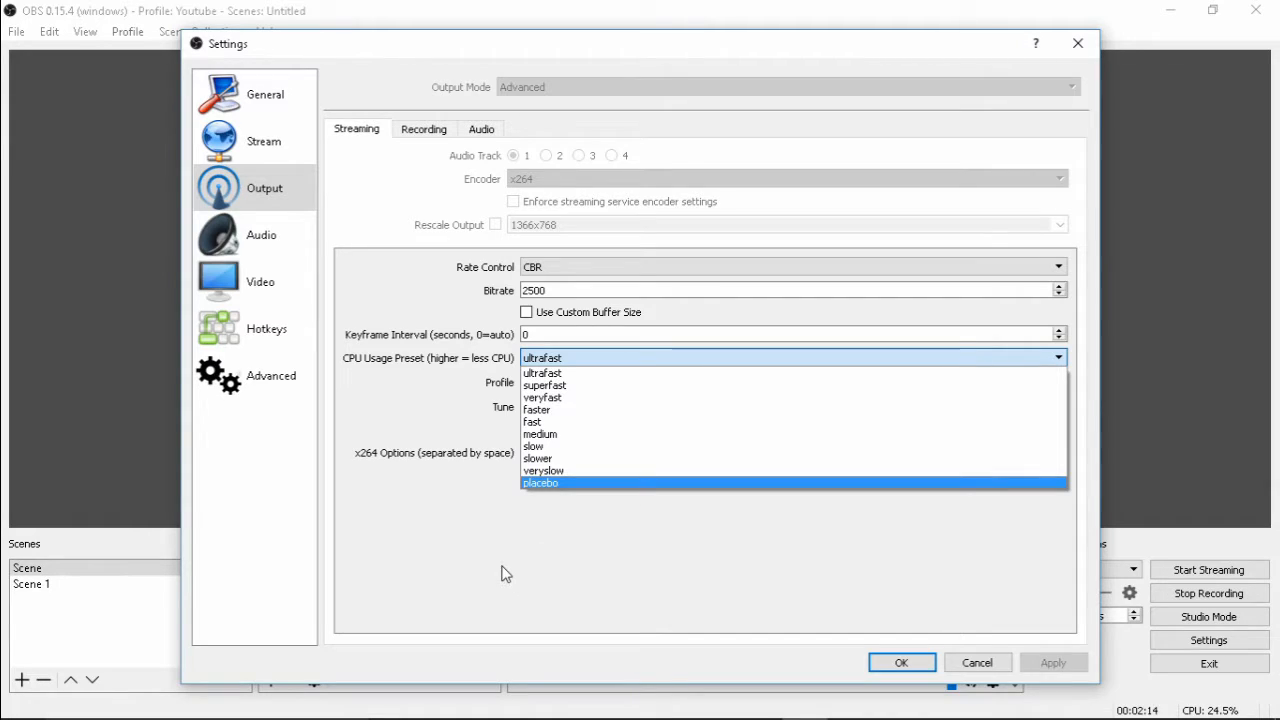
{"action": "left_click", "coordinate": [426, 390]}
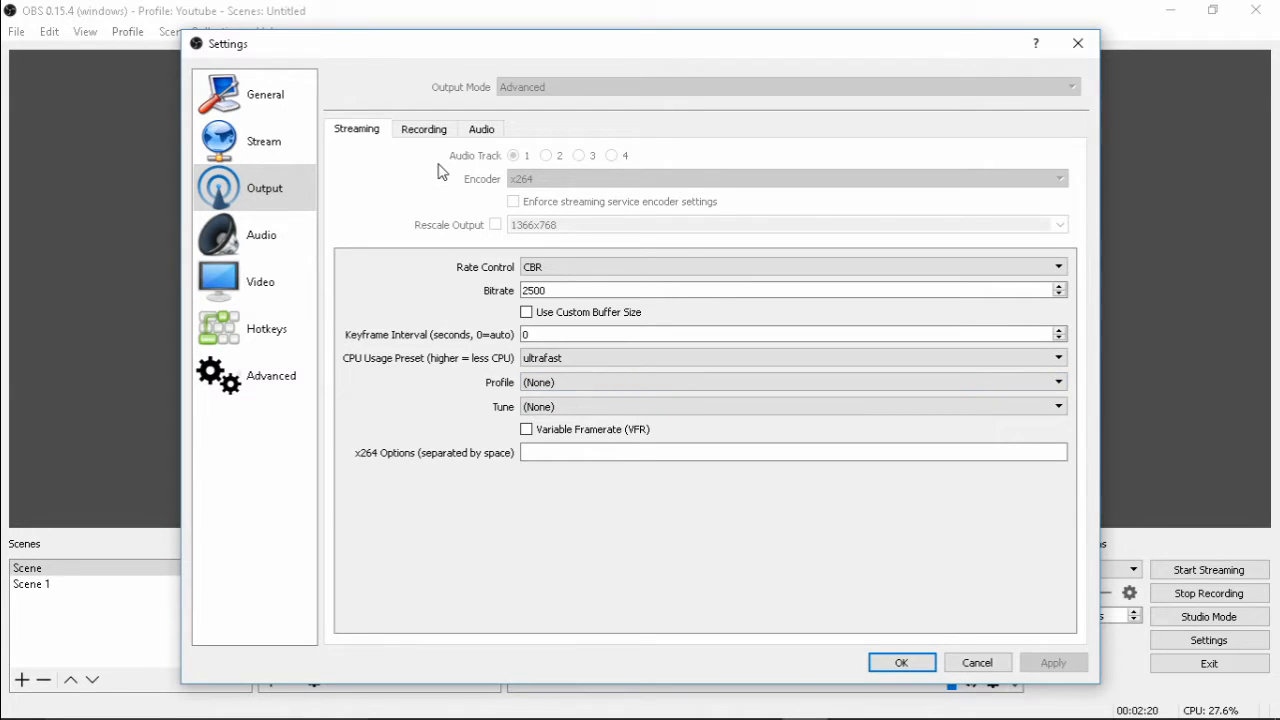
Review the recording output settings and compare them with the streaming output settings
{"action": "left_click", "coordinate": [446, 129]}
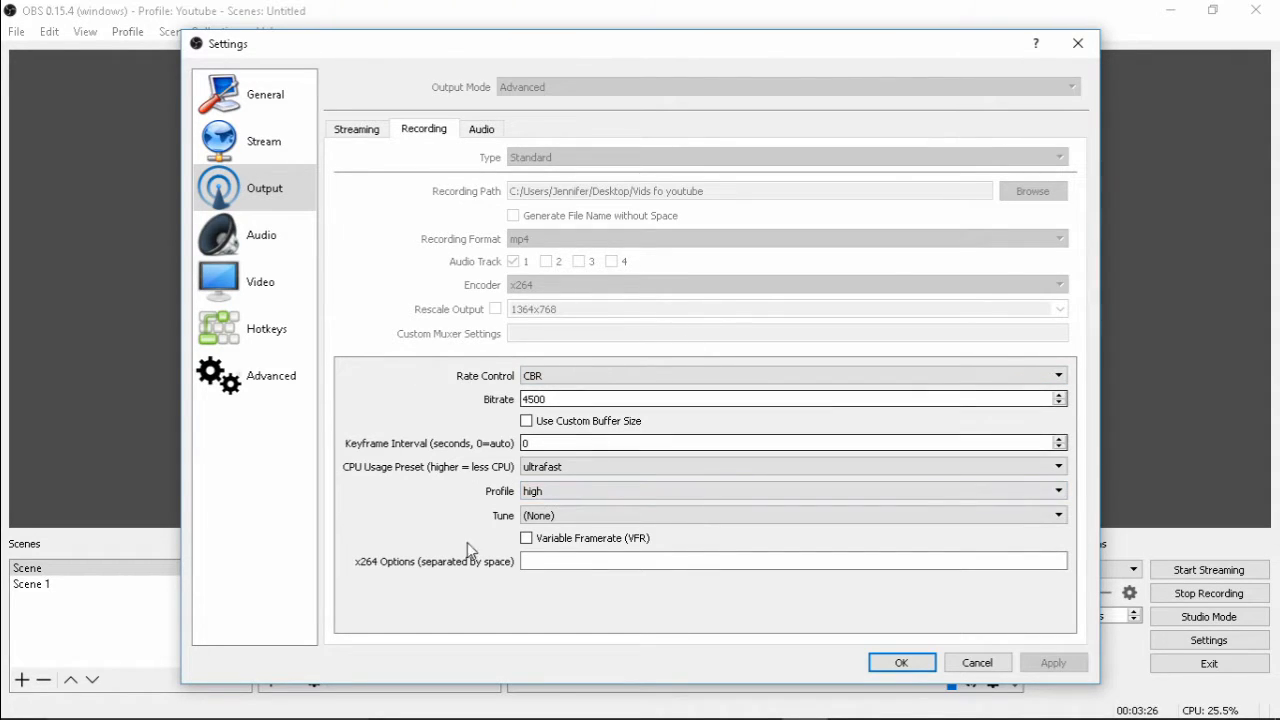
{"action": "left_click", "coordinate": [355, 131]}
{"action": "left_click", "coordinate": [412, 133]}
{"action": "left_click", "coordinate": [370, 133]}
{"action": "left_click", "coordinate": [415, 138]}
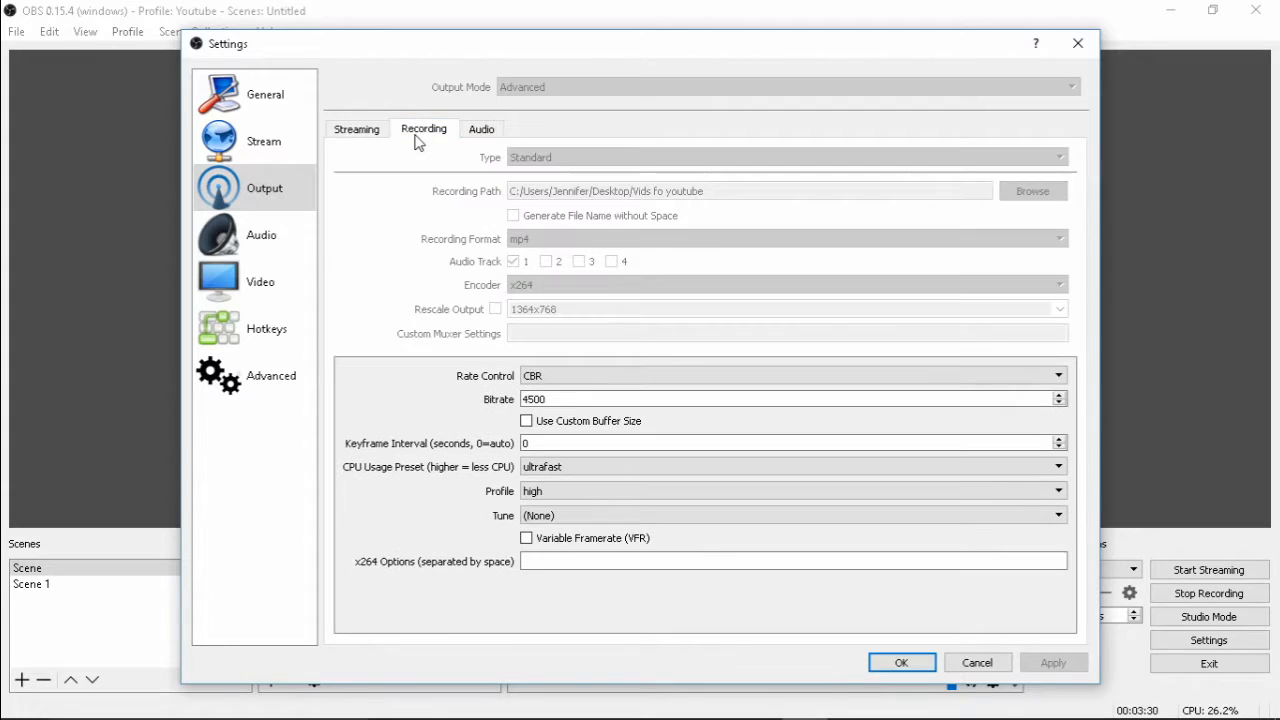
Review the audio devices and set the Realtek microphone's level to 100 in the Windows recording device properties
{"action": "left_click", "coordinate": [262, 245]}
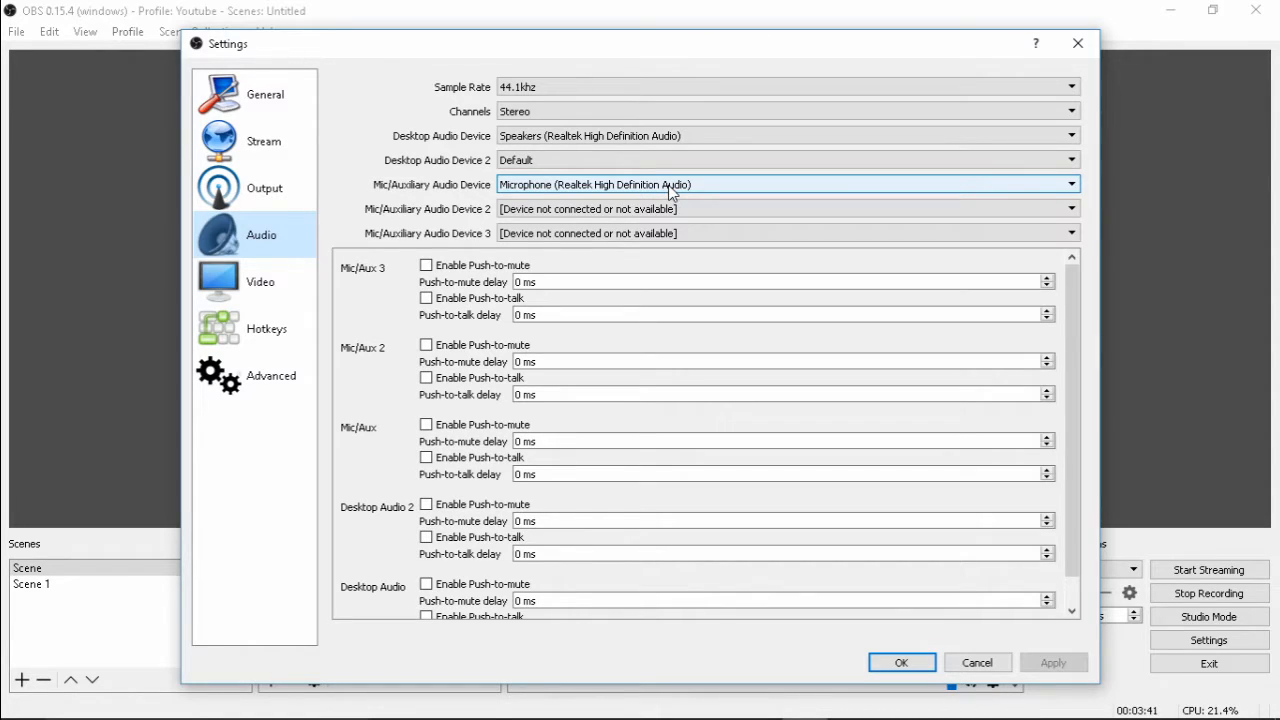
{"action": "mouse_move", "coordinate": [1198, 717]}
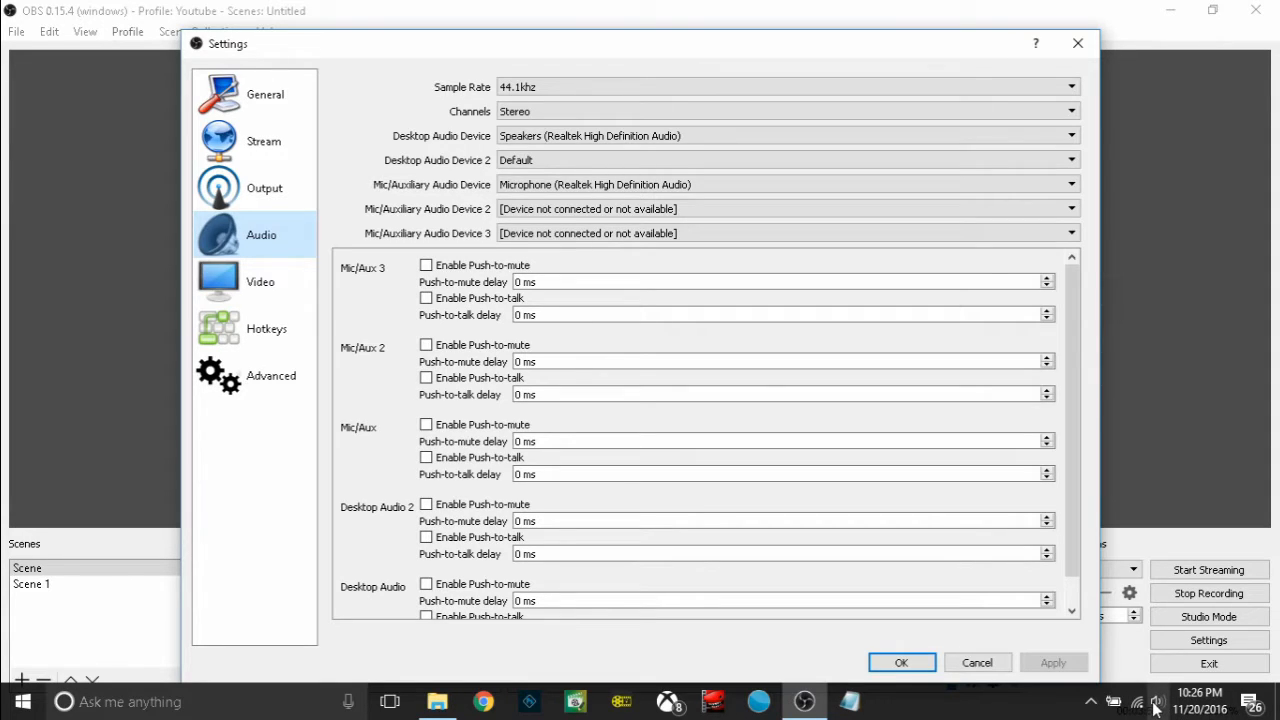
{"action": "right_click", "coordinate": [1168, 707]}
{"action": "left_click", "coordinate": [1125, 645]}
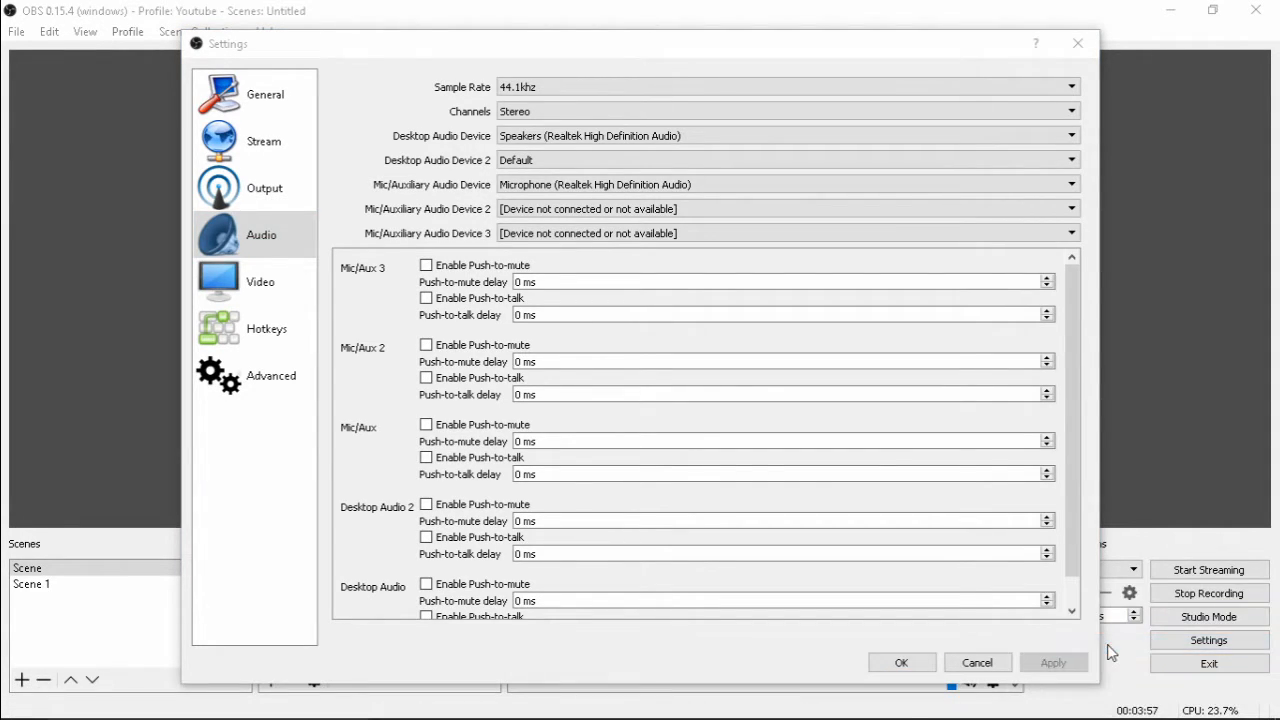
{"action": "double_click", "coordinate": [165, 140]}
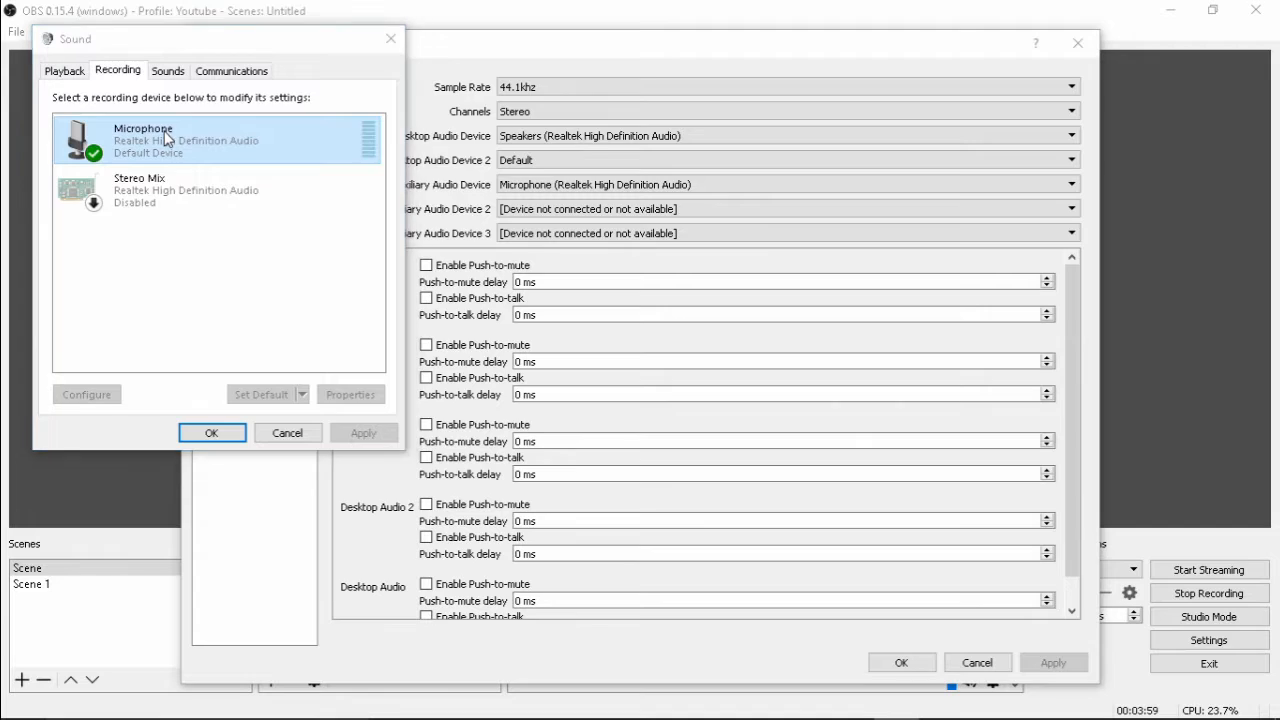
{"action": "left_click", "coordinate": [170, 143]}
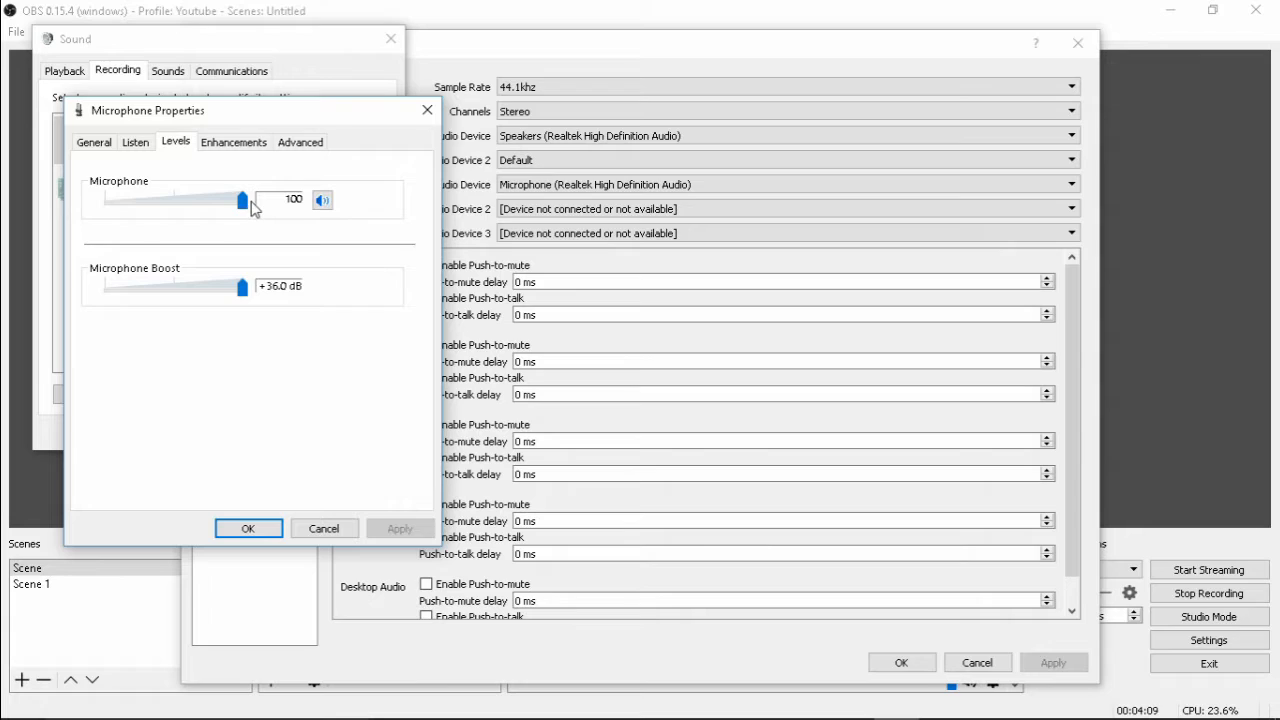
{"action": "left_click_drag", "start_coordinate": [242, 203], "coordinate": [331, 209]}
{"action": "left_click", "coordinate": [246, 532]}
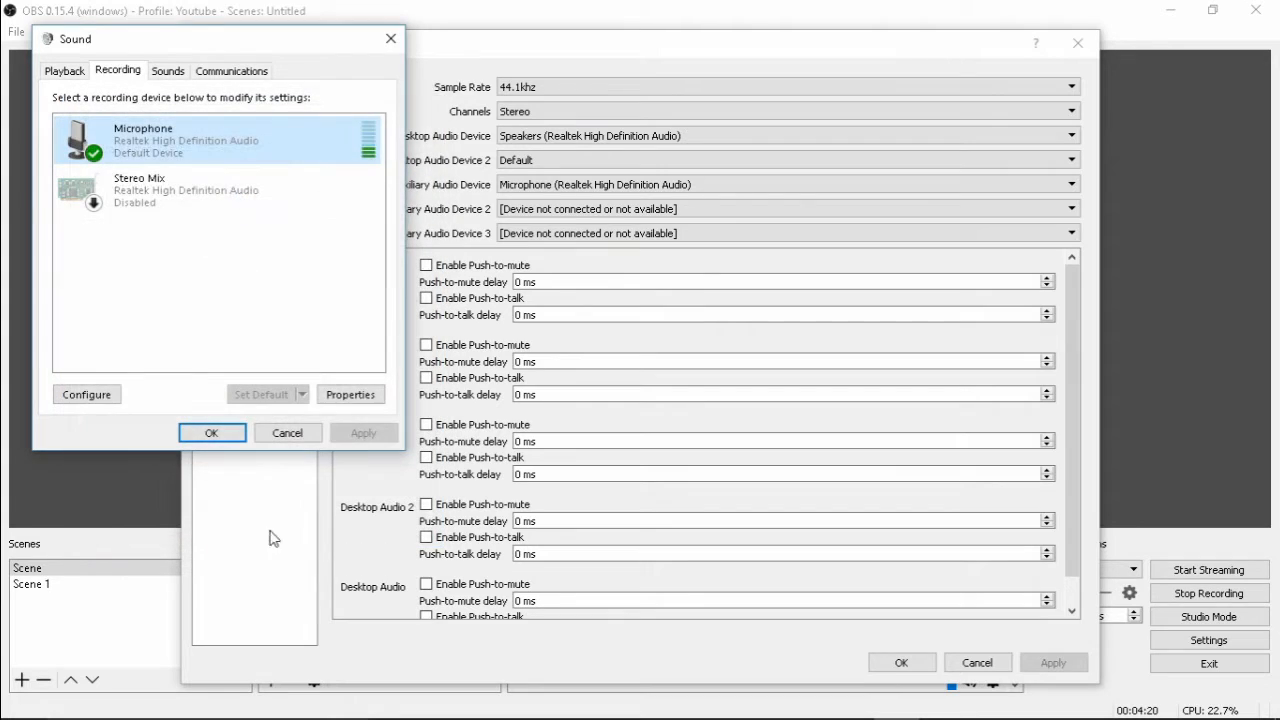
{"action": "left_click", "coordinate": [390, 40]}
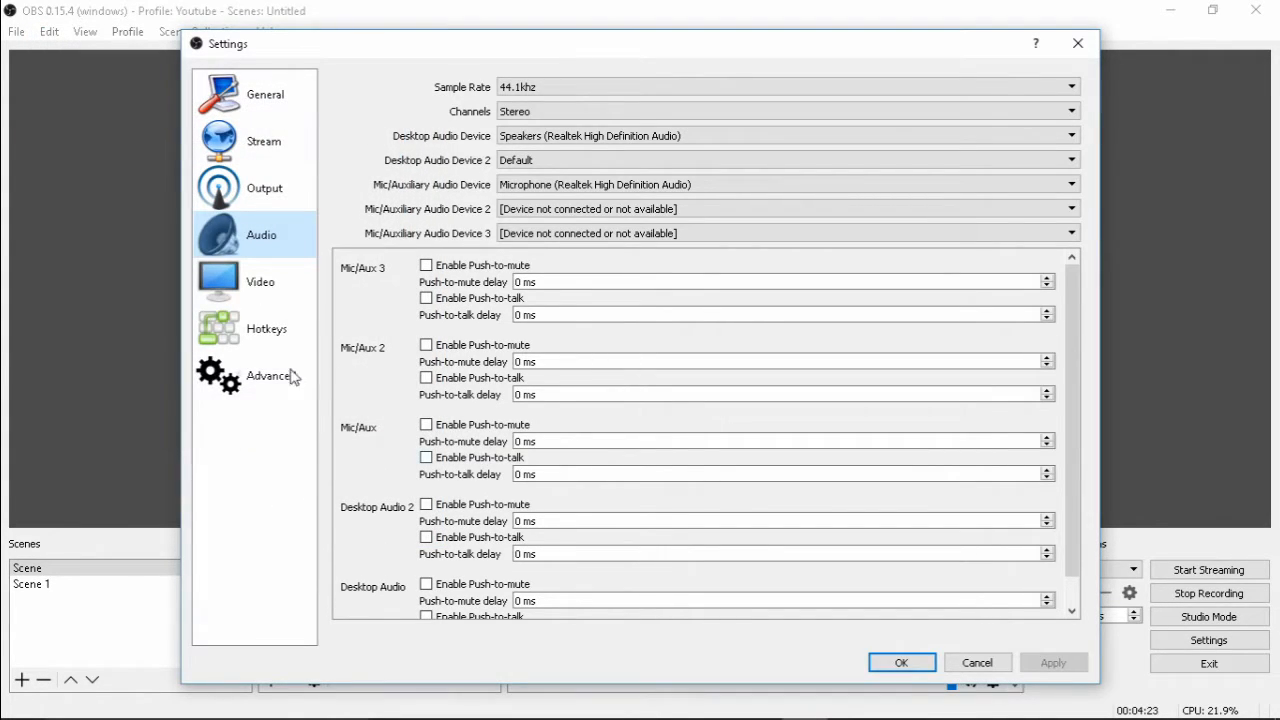
Review the video, hotkey and advanced settings, and close the settings
{"action": "left_click", "coordinate": [264, 284]}
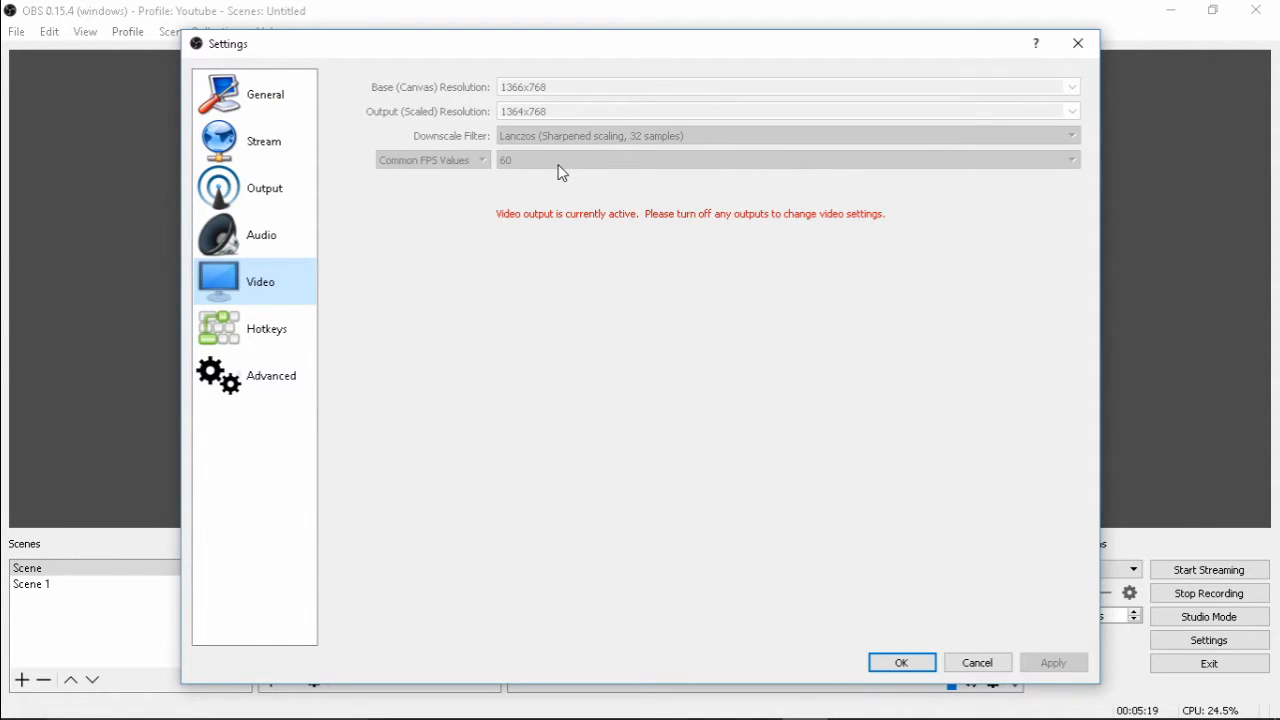
{"action": "left_click", "coordinate": [267, 338]}
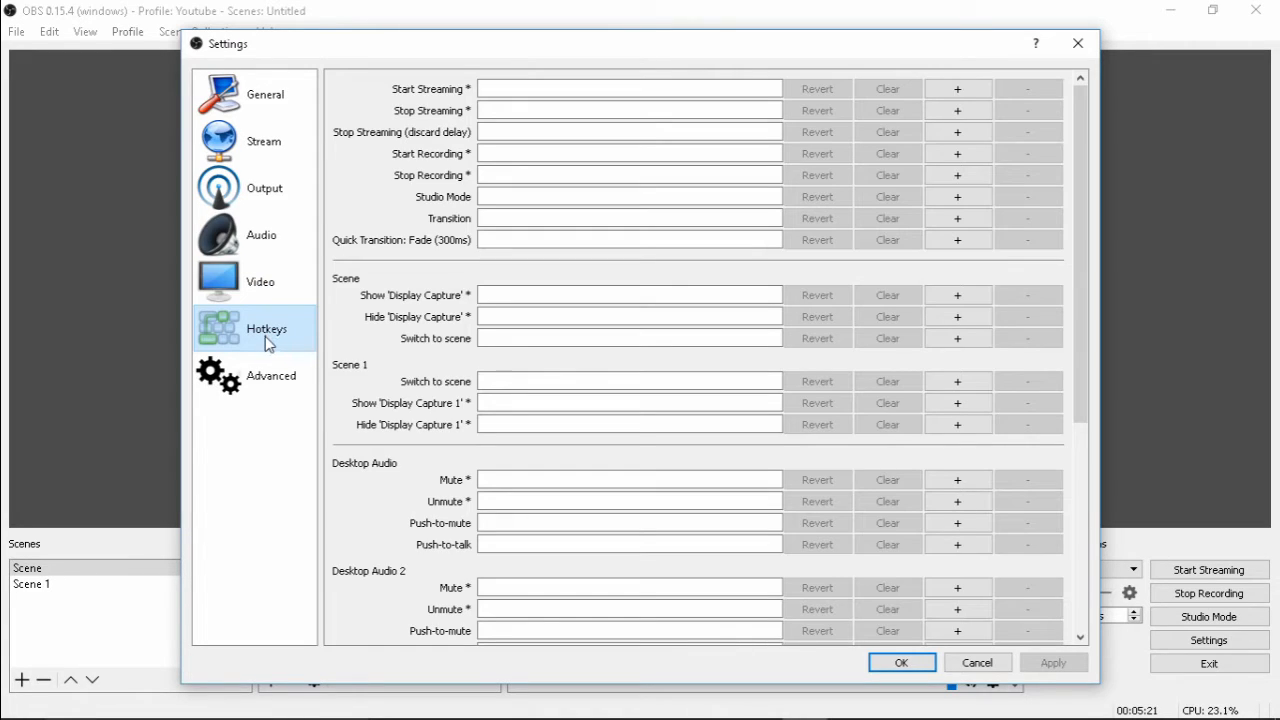
{"action": "left_click", "coordinate": [236, 398]}
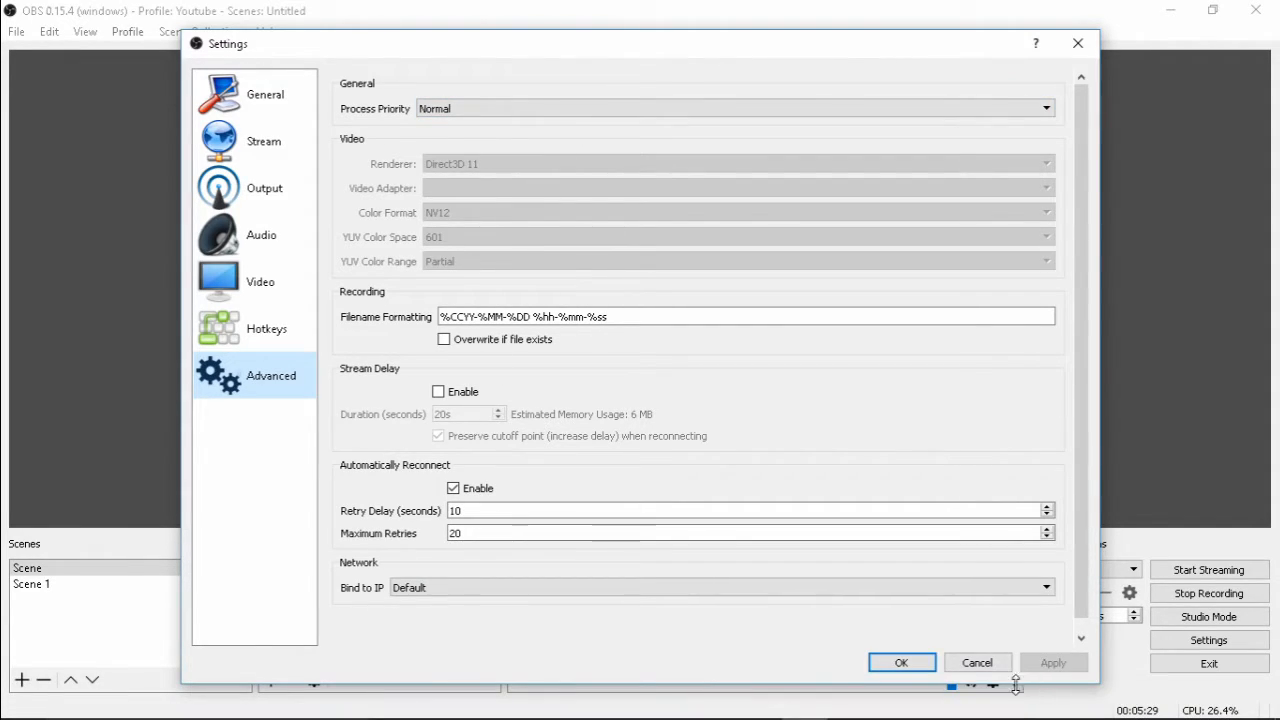
{"action": "left_click", "coordinate": [925, 666]}
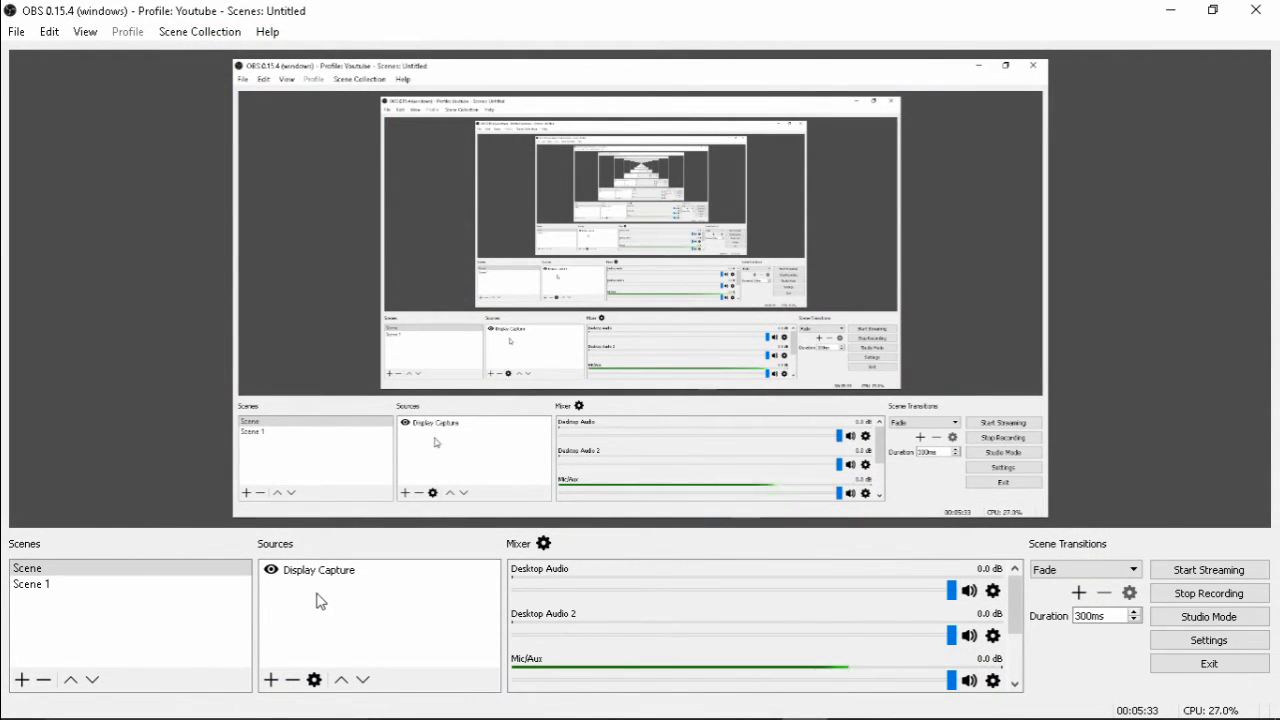
Add a new Window Capture source to the current scene and remove it again
{"action": "left_click", "coordinate": [272, 679]}
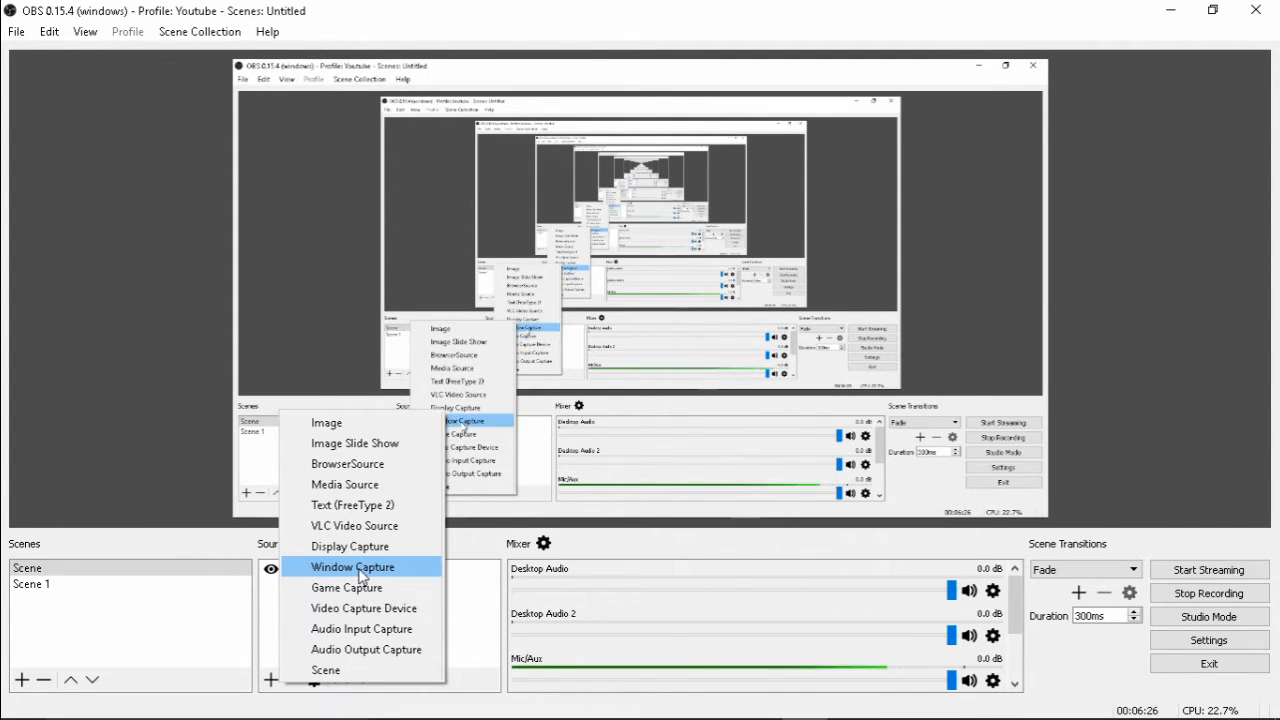
{"action": "left_click", "coordinate": [345, 567]}
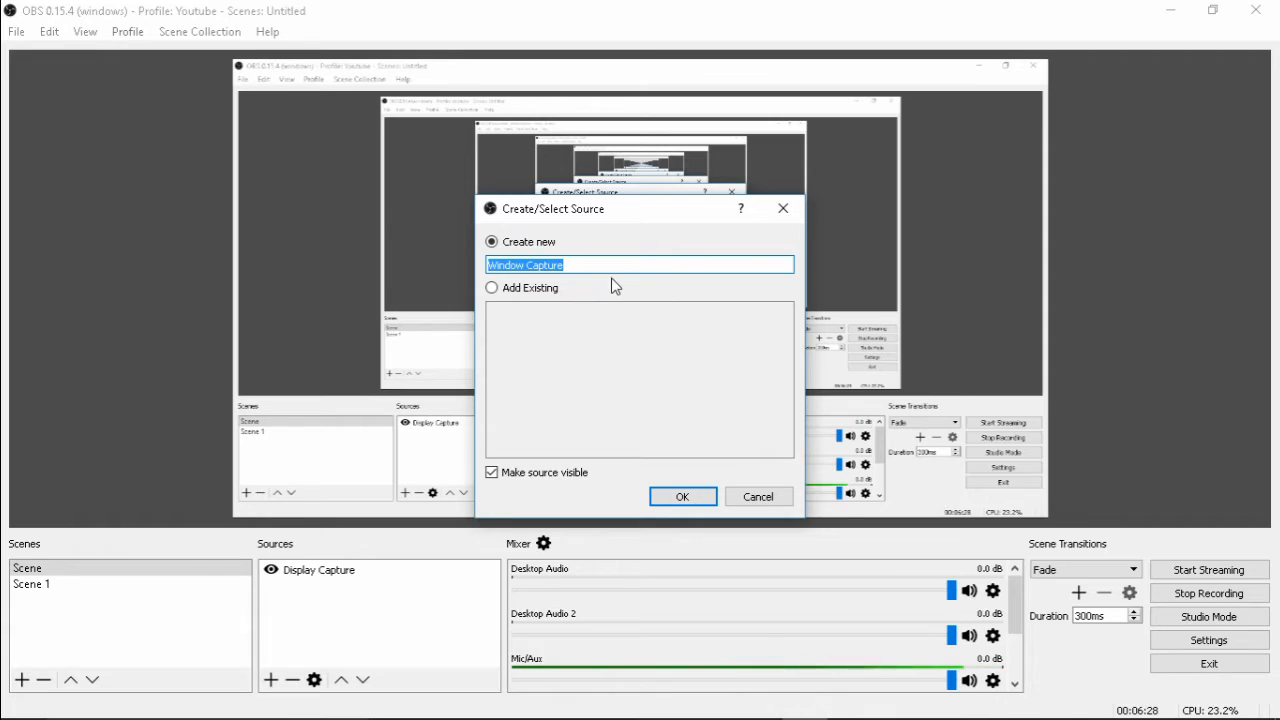
{"action": "left_click", "coordinate": [684, 494]}
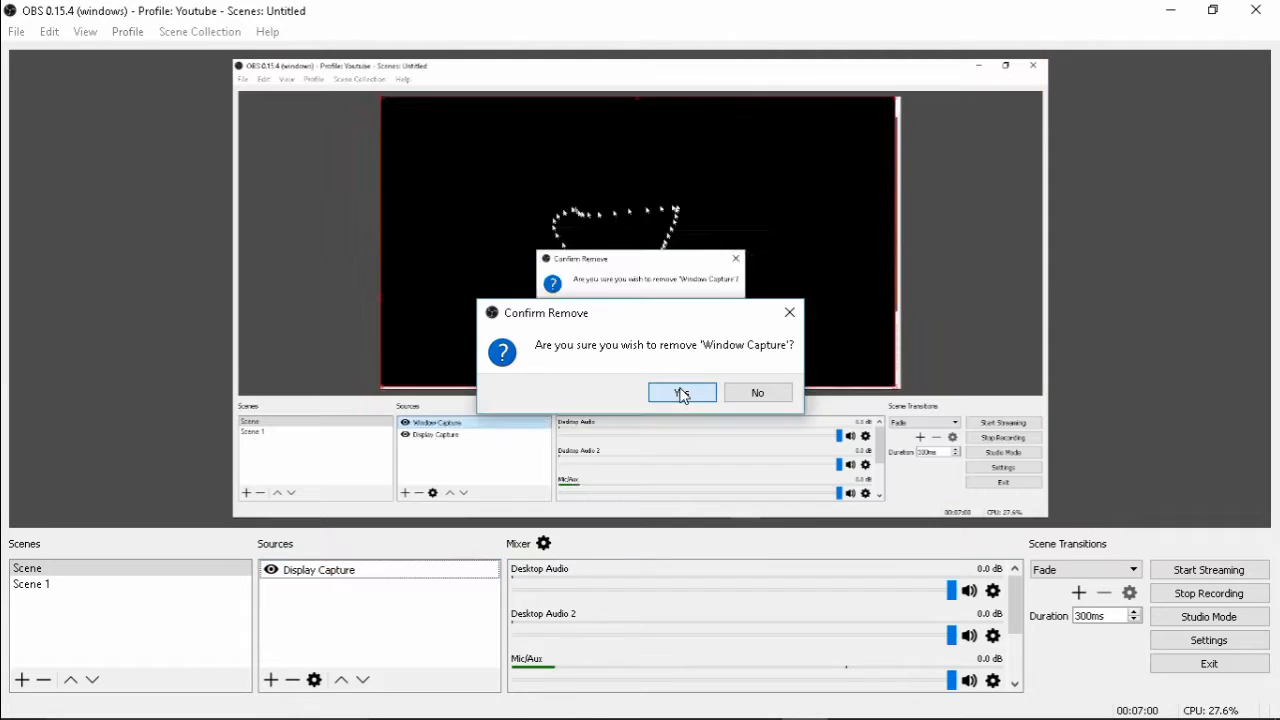
{"action": "left_click", "coordinate": [674, 391]}
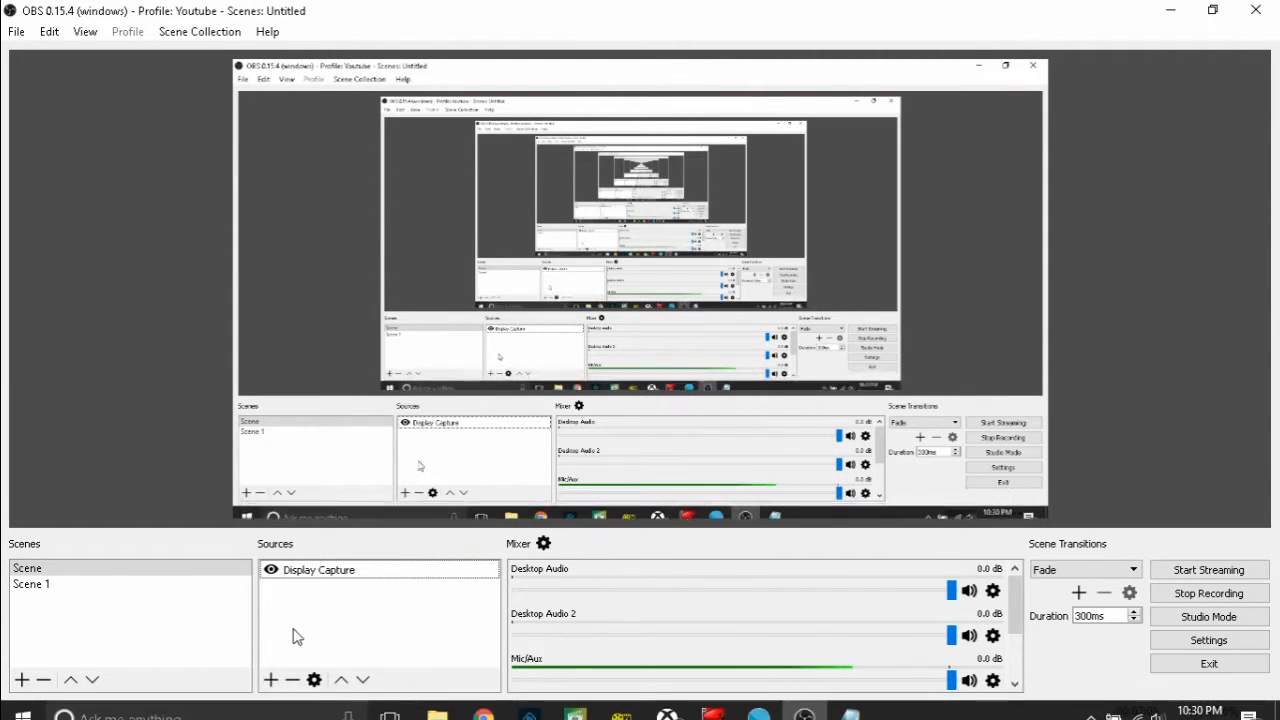
Add a new Video Capture Device source to the scene, using the HD WebCam
{"action": "left_click", "coordinate": [272, 681]}
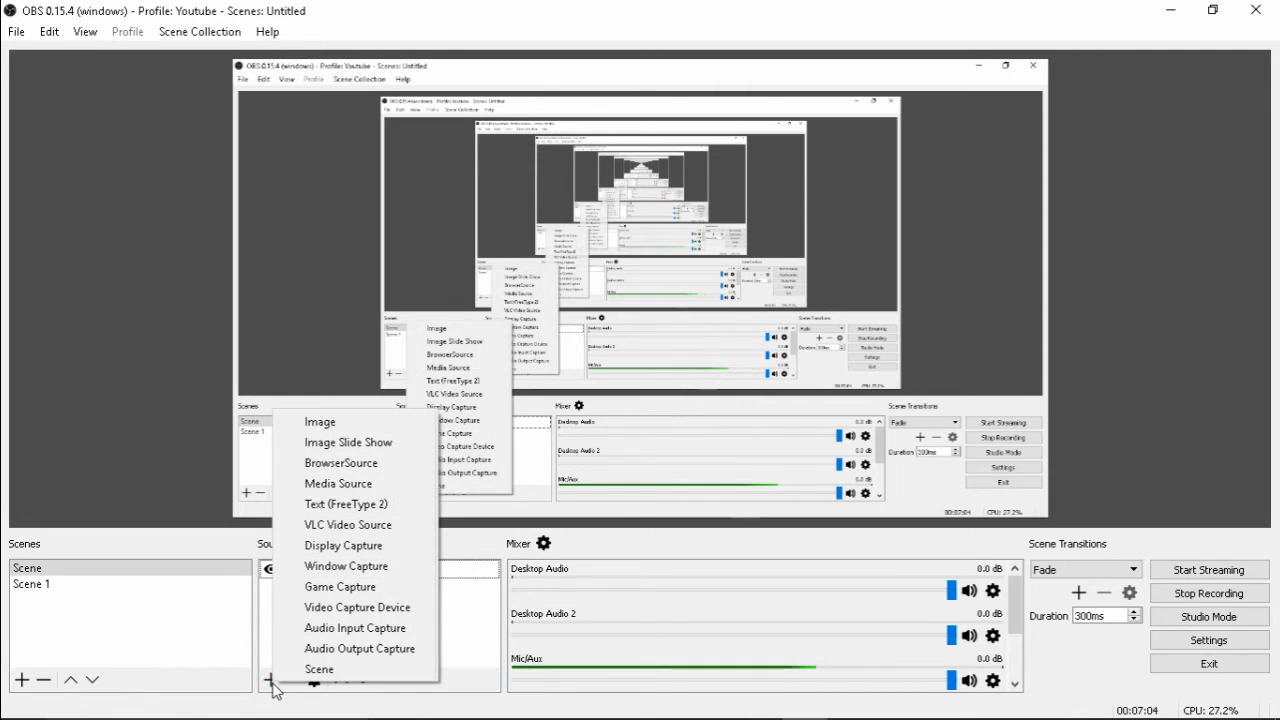
{"action": "left_click", "coordinate": [365, 607]}
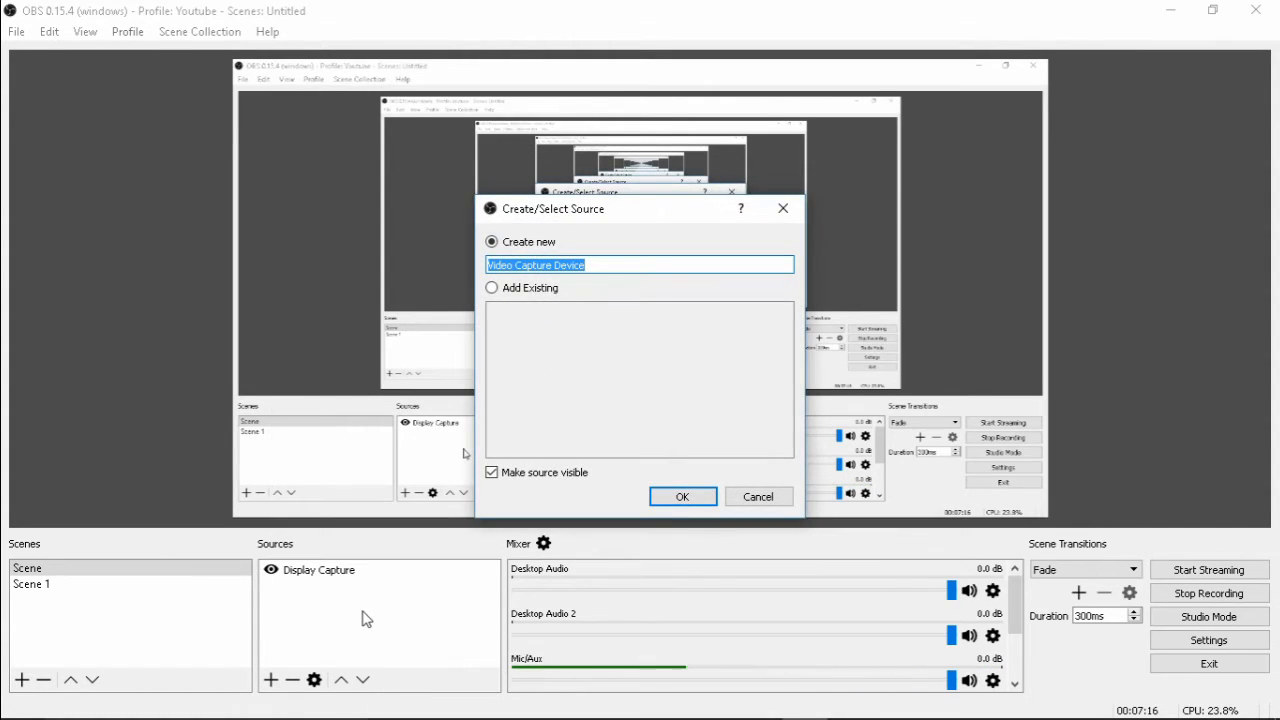
{"action": "left_click", "coordinate": [683, 497]}
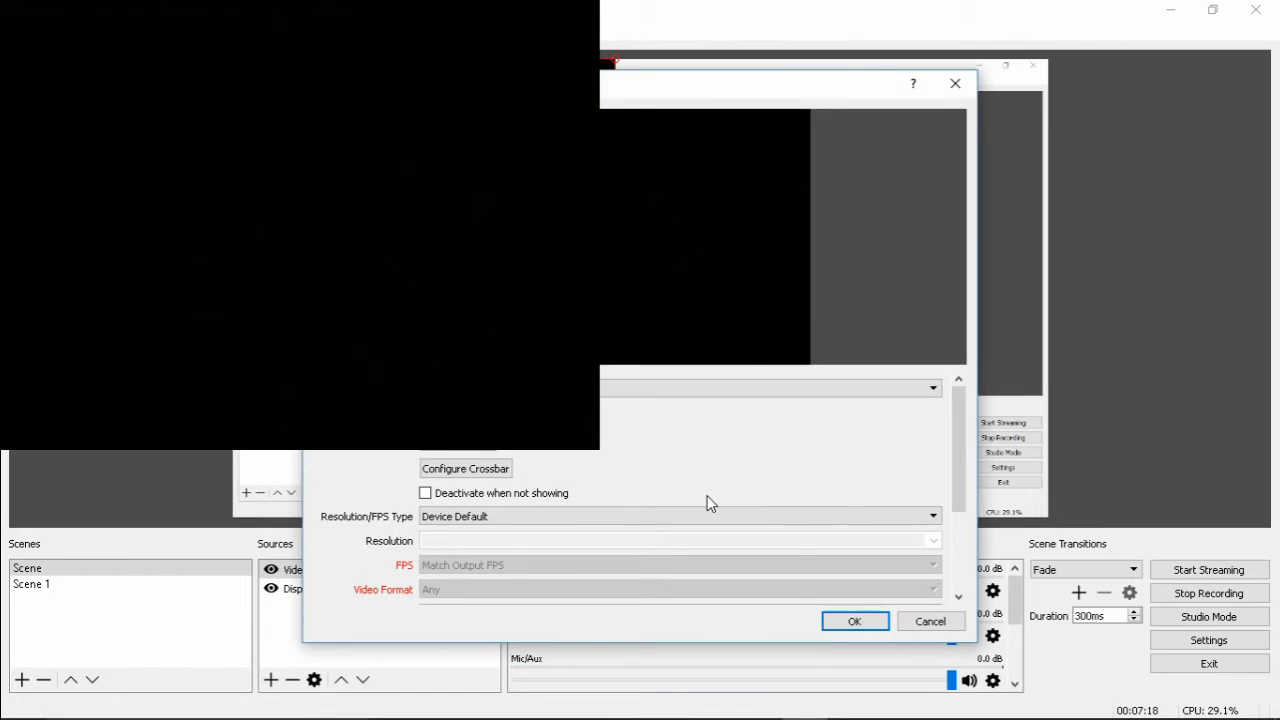
Shrink the webcam source to a small overlay in the canvas's upper-left corner and accept its default device properties
{"action": "left_click", "coordinate": [1037, 300]}
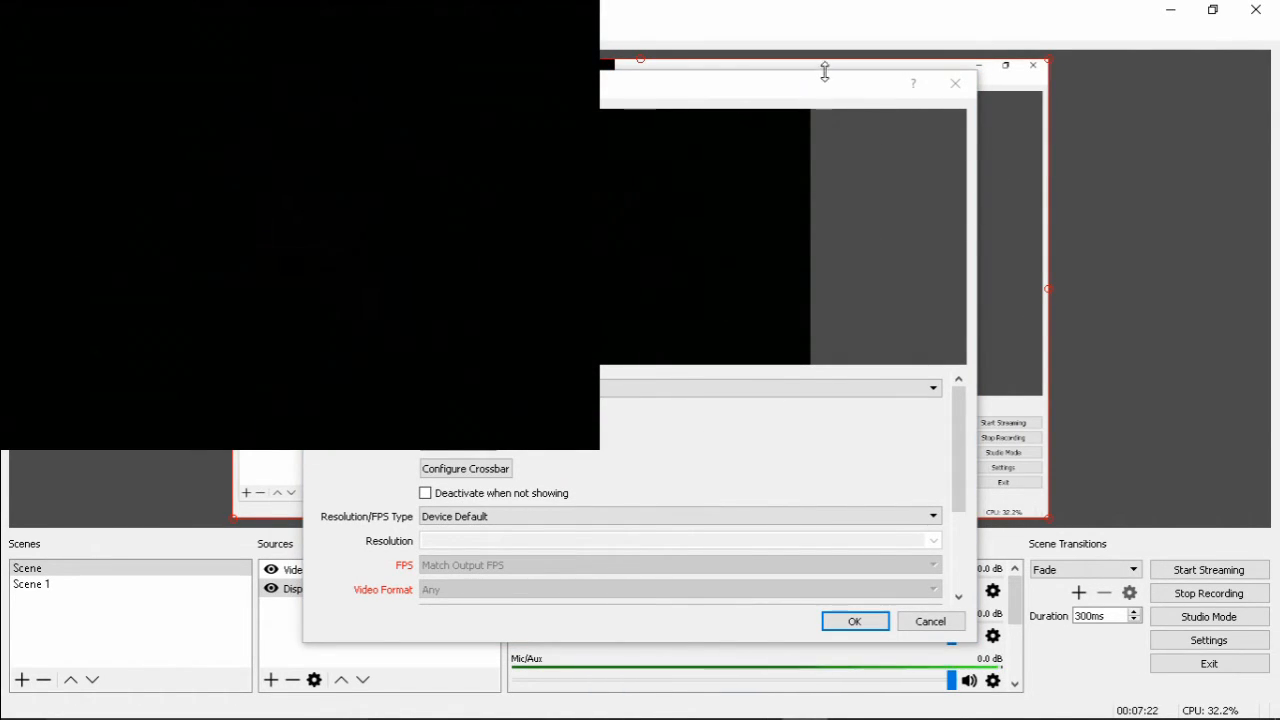
{"action": "left_click_drag", "start_coordinate": [817, 94], "coordinate": [760, 531]}
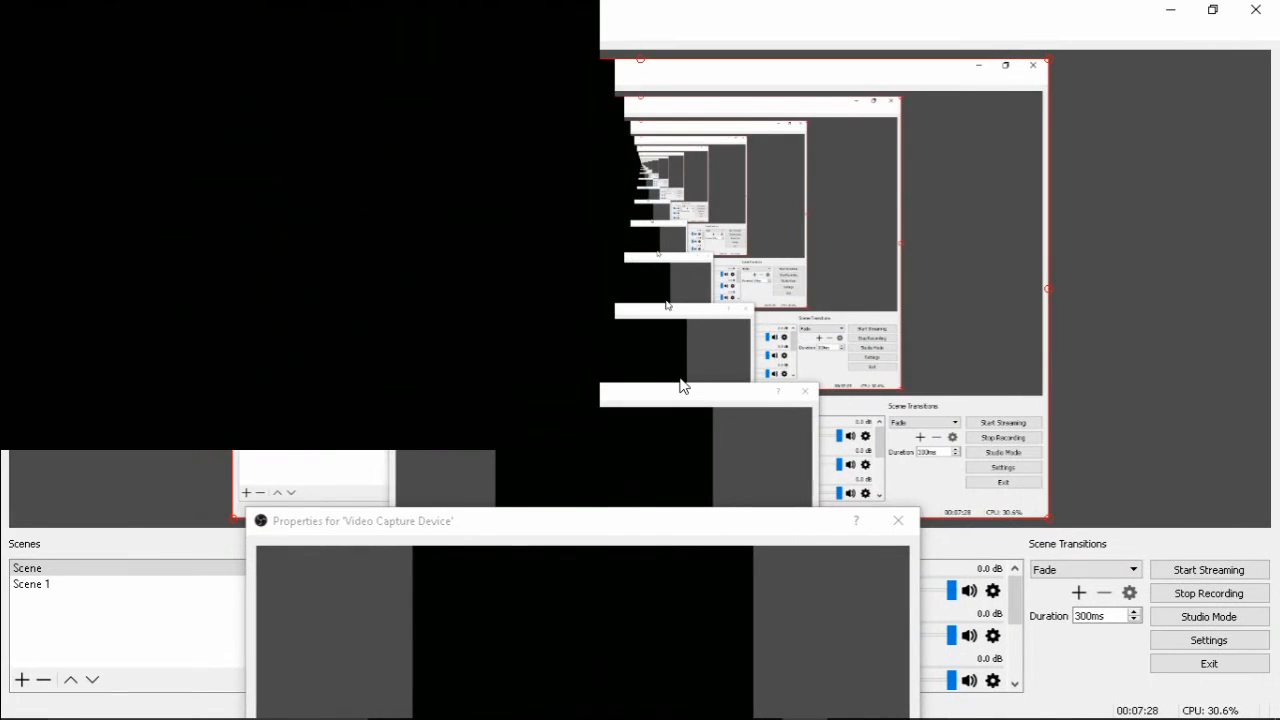
{"action": "left_click", "coordinate": [580, 318]}
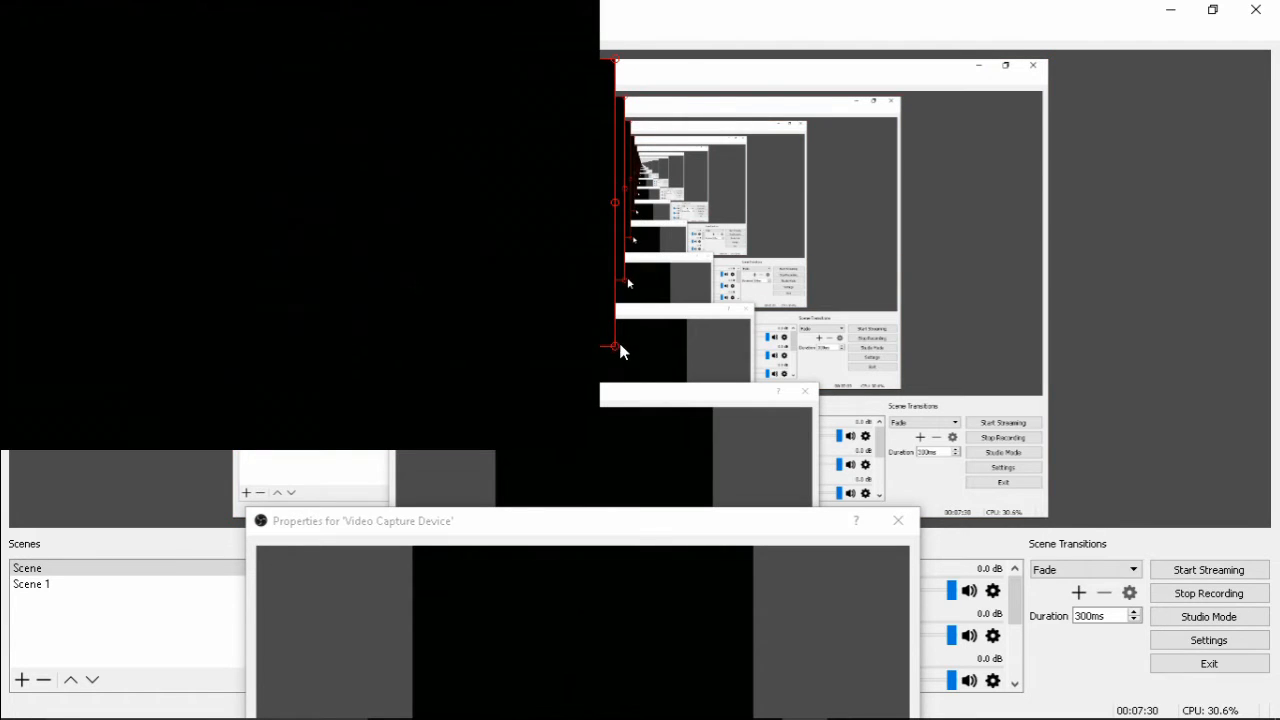
{"action": "left_click_drag", "start_coordinate": [620, 350], "coordinate": [340, 110]}
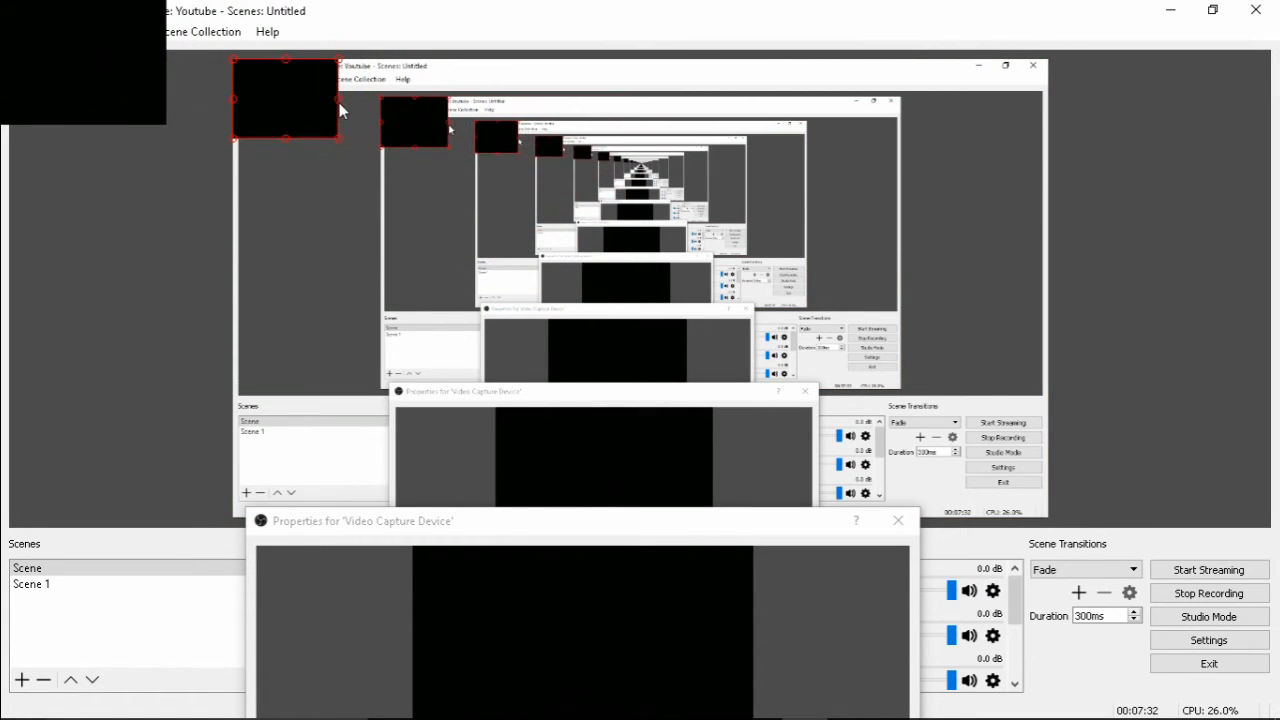
{"action": "left_click_drag", "start_coordinate": [530, 525], "coordinate": [648, 93]}
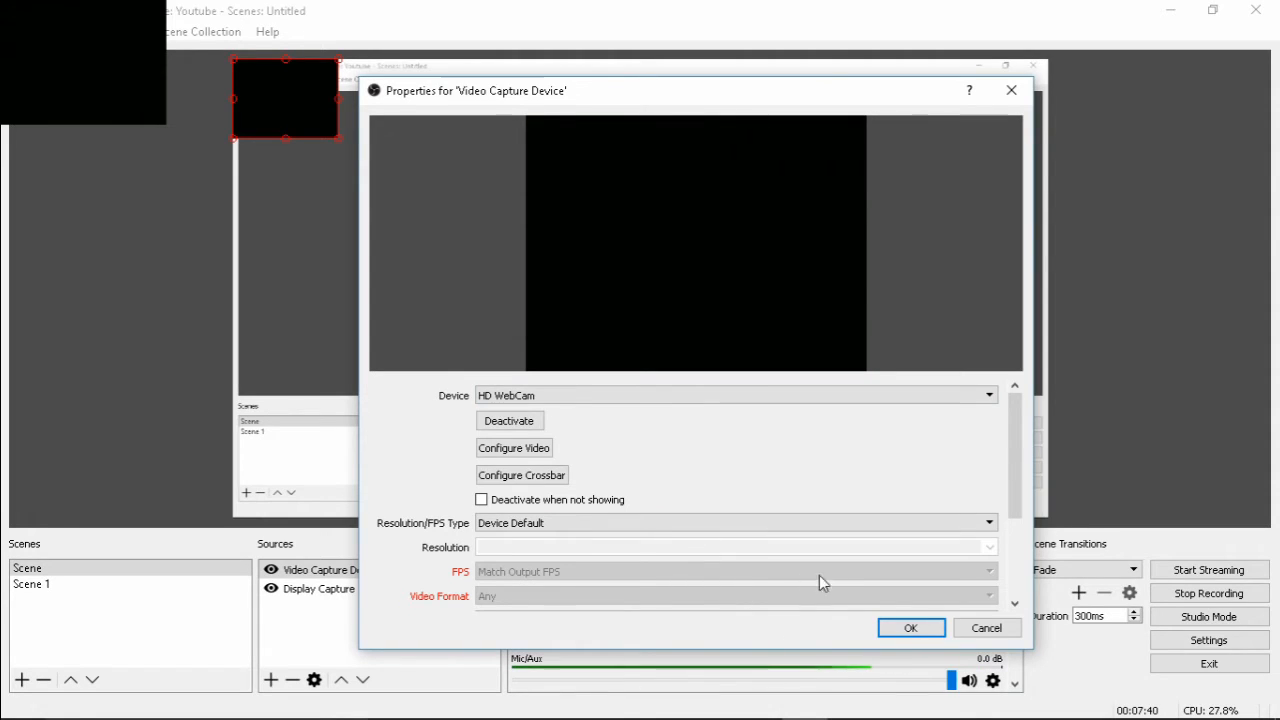
{"action": "scroll", "coordinate": [823, 580], "scroll_direction": "down", "scroll_amount": 4}
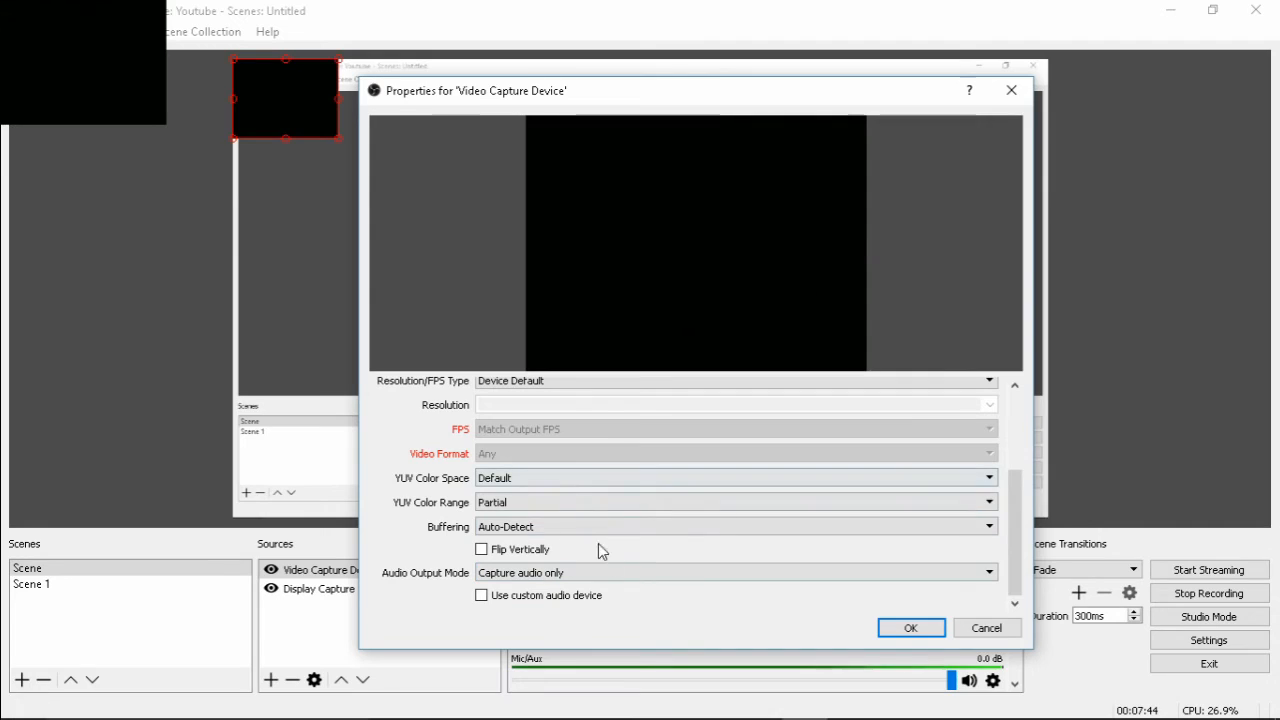
{"action": "left_click", "coordinate": [908, 628]}
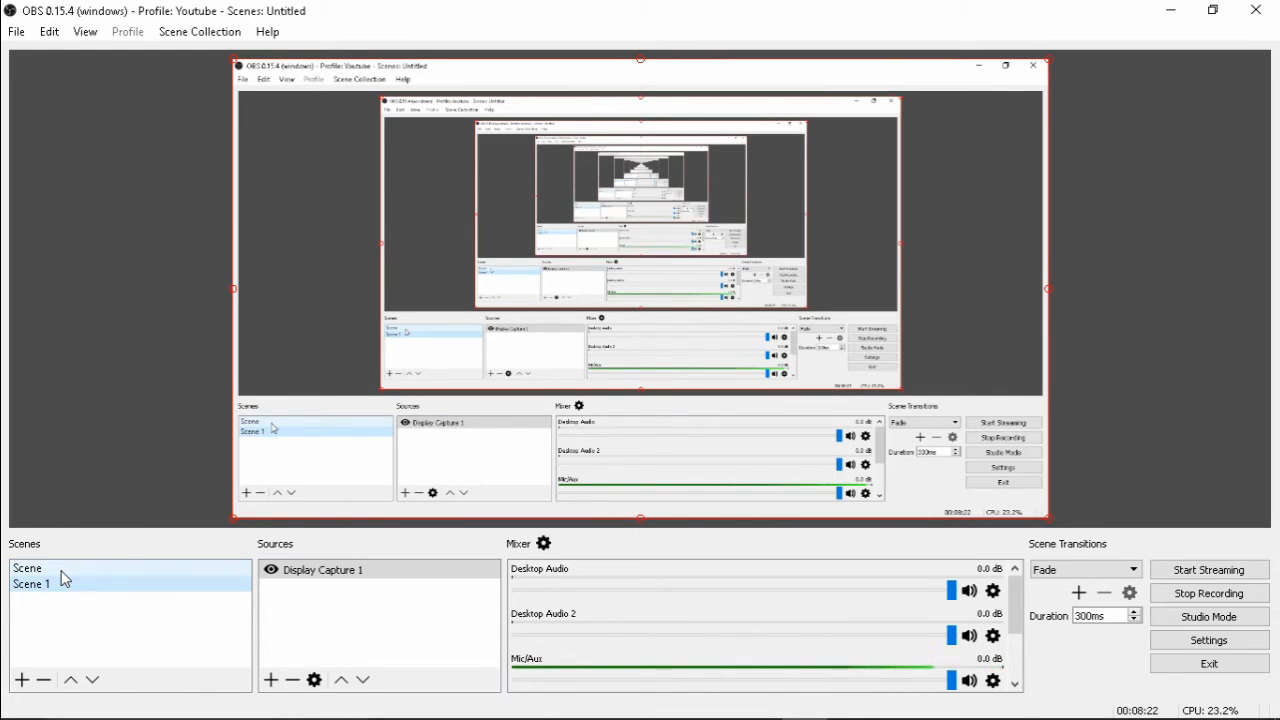
Return to the scene named Scene and remove its Video Capture Device source
{"action": "left_click", "coordinate": [62, 580]}
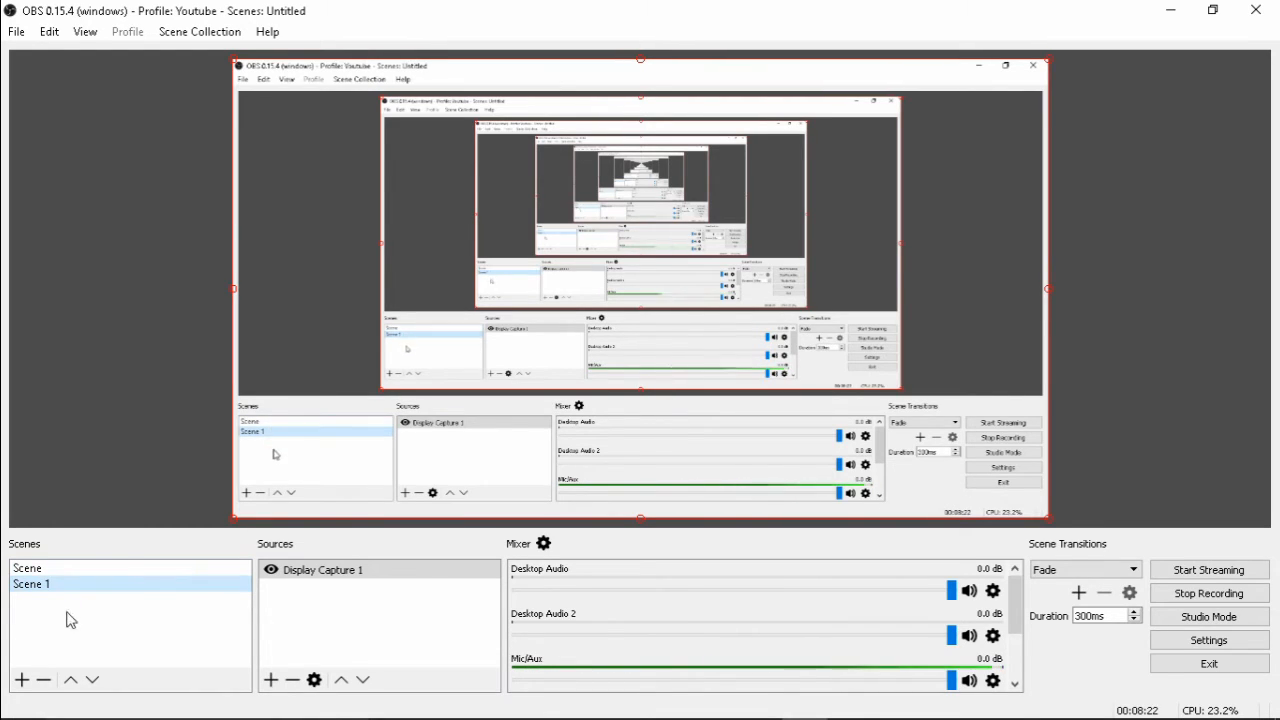
{"action": "left_click", "coordinate": [105, 570]}
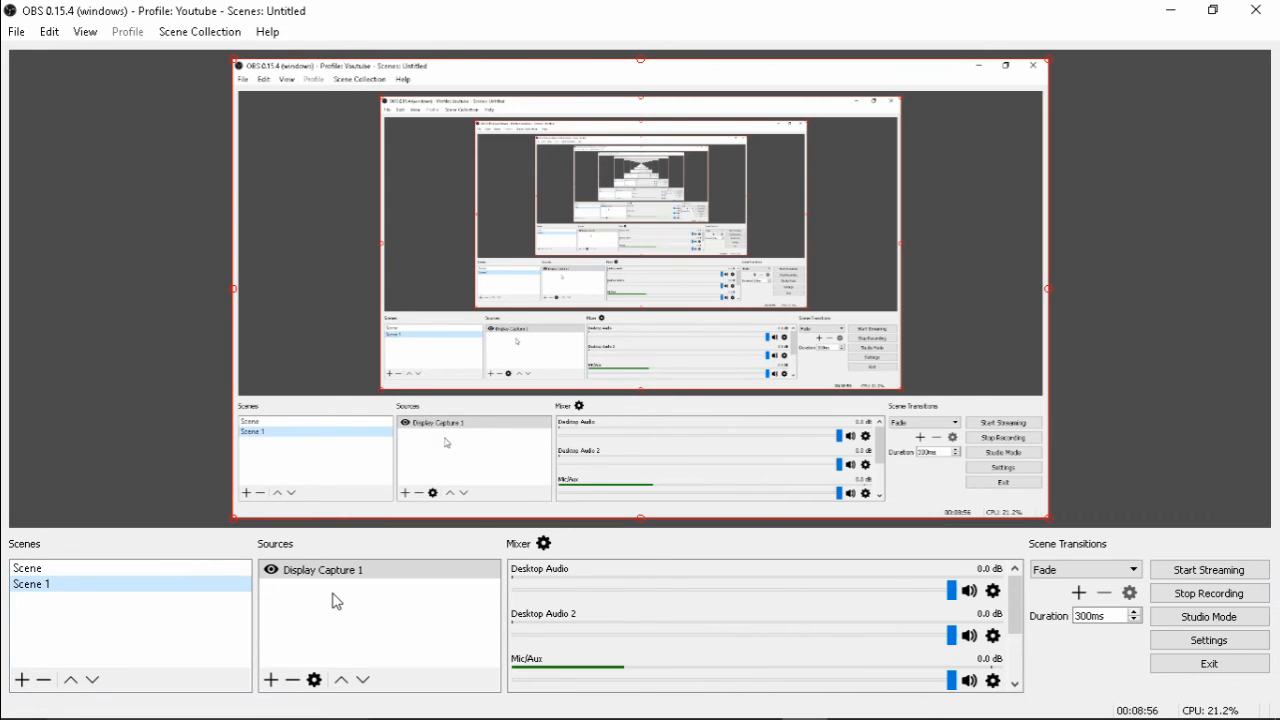
{"action": "left_click", "coordinate": [100, 566]}
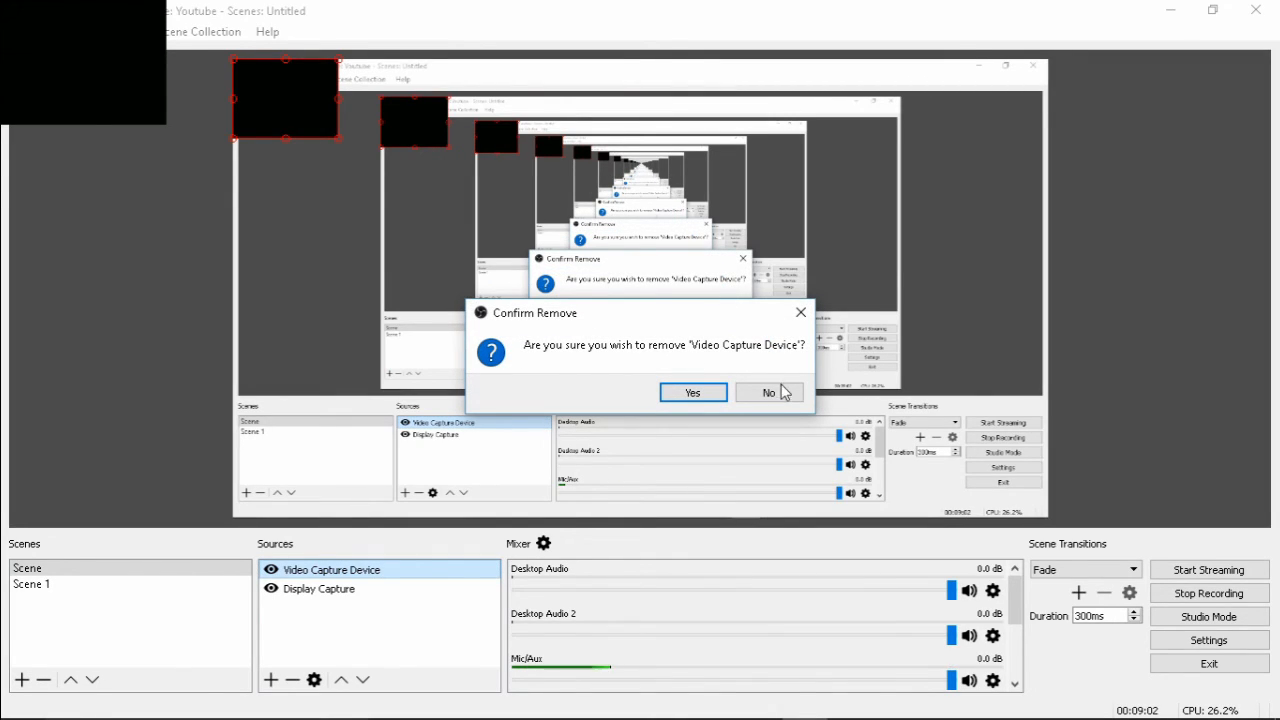
{"action": "left_click", "coordinate": [716, 398]}
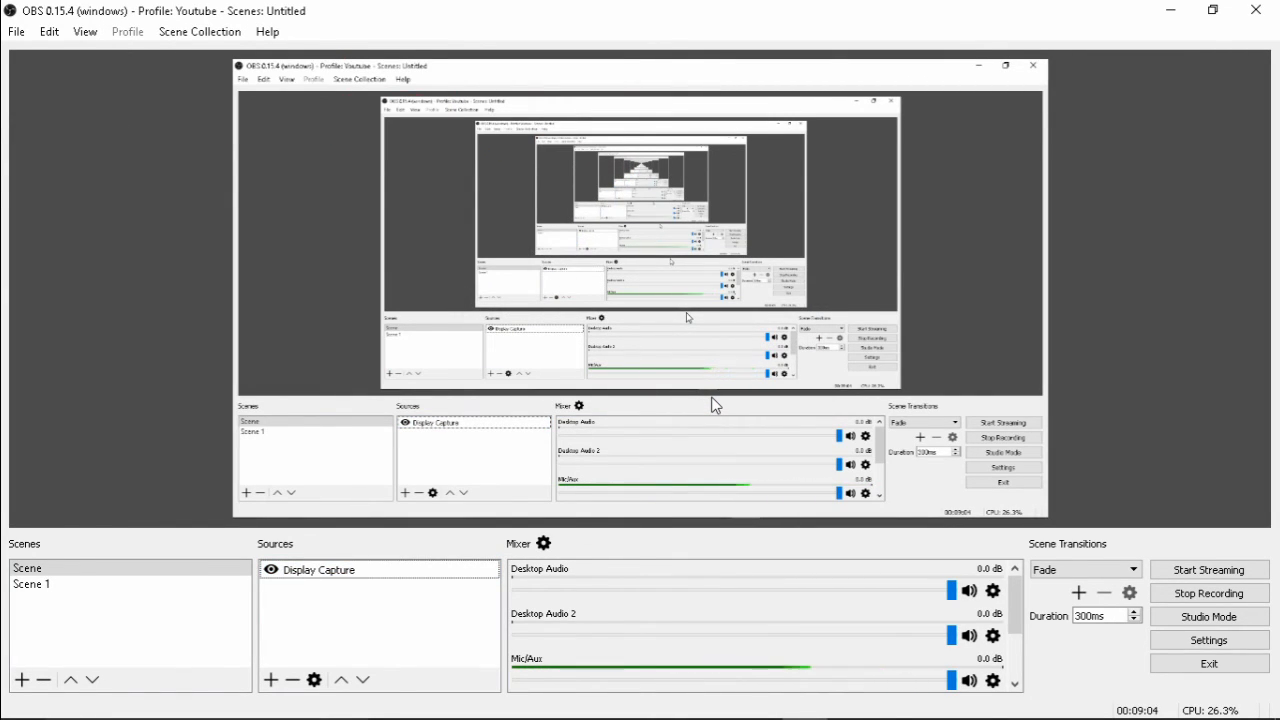